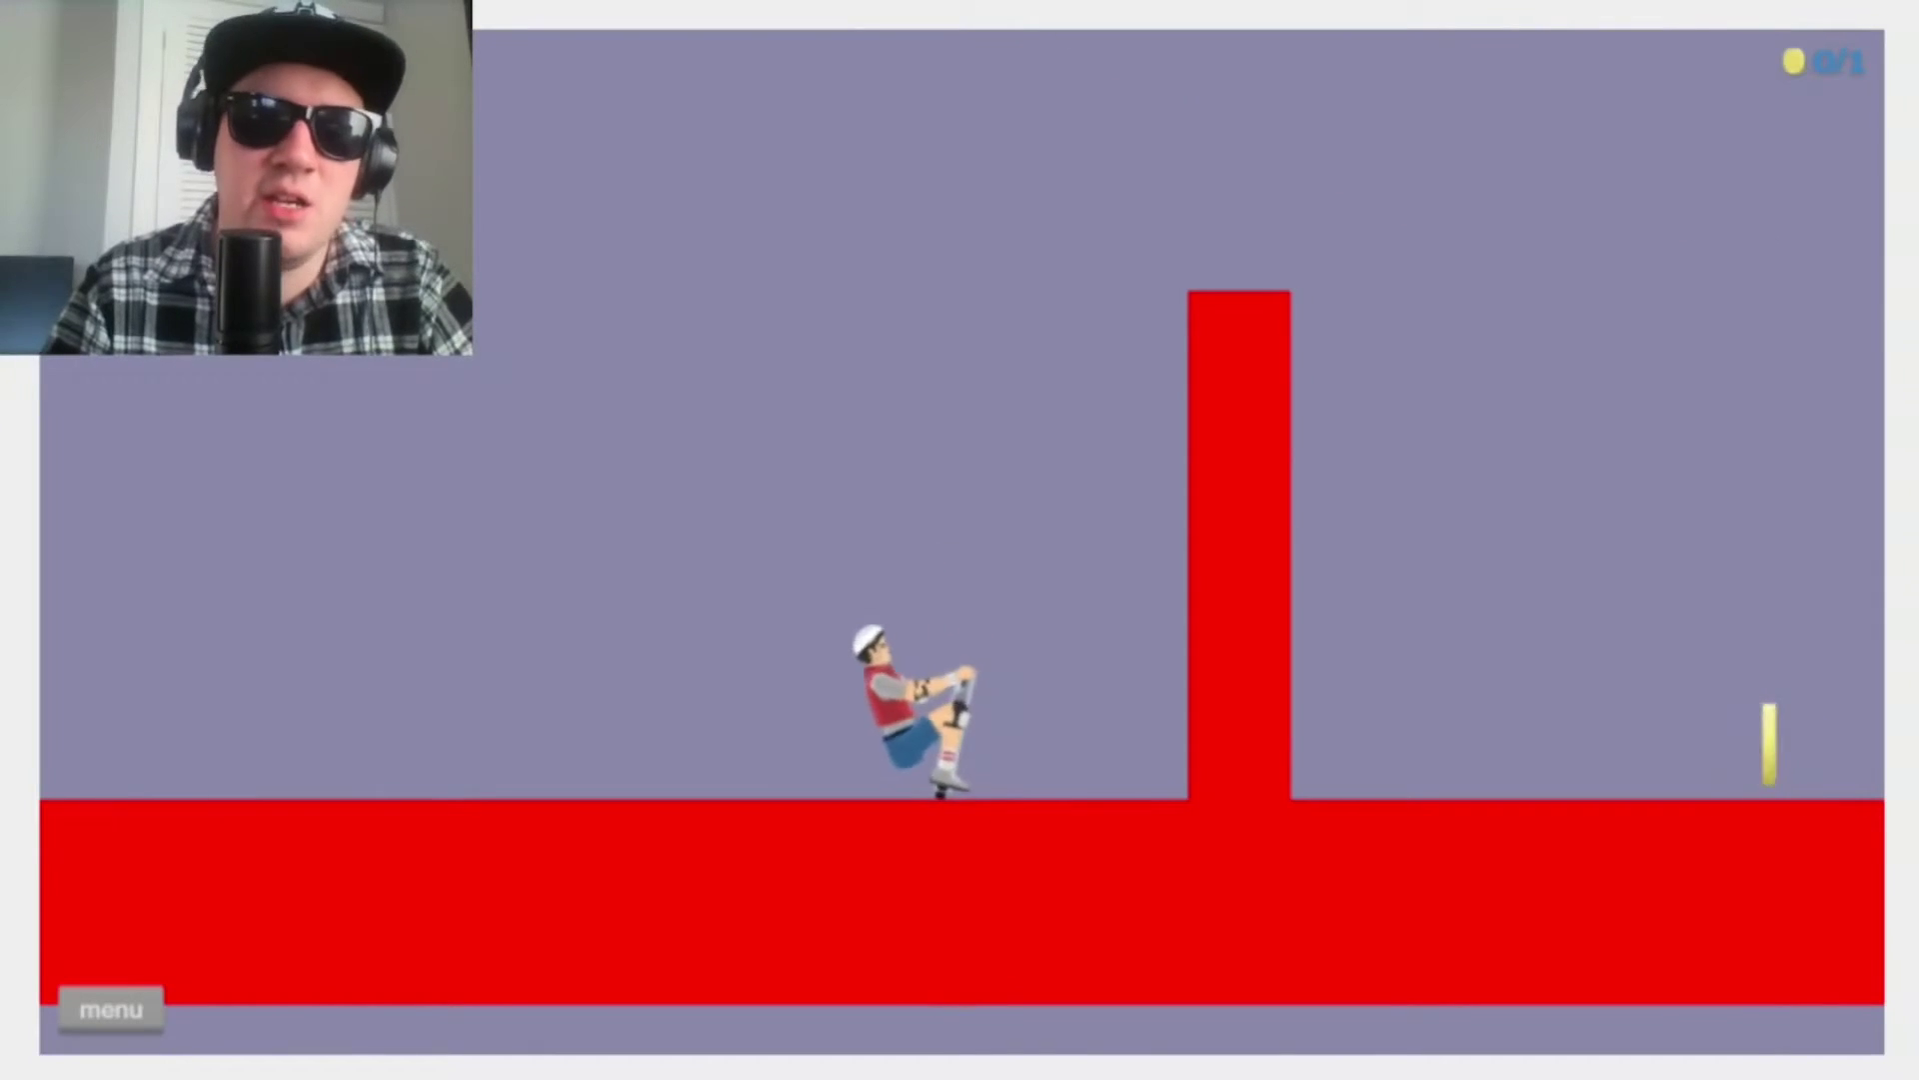
# Step: Bounce the pogo rider at the red pillar, restarting twice after crashes
pyautogui.press('space')
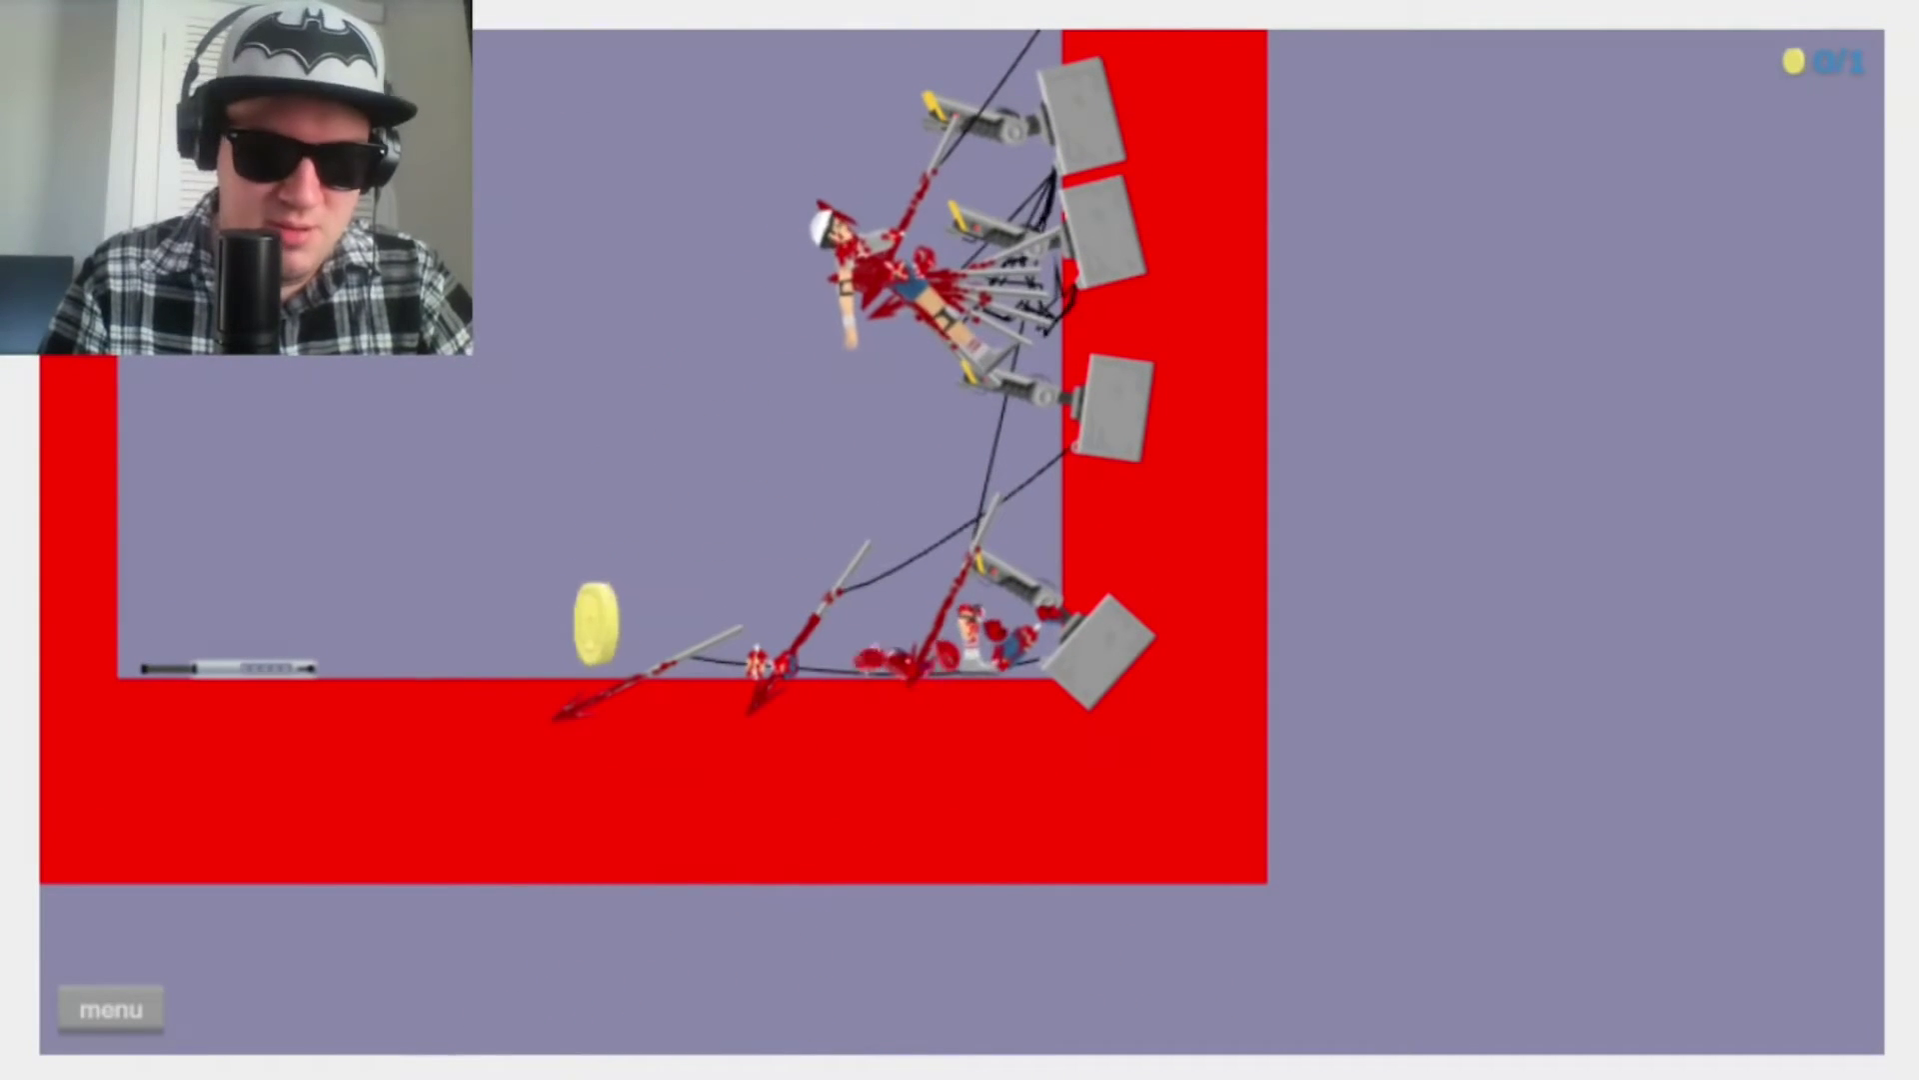
pyautogui.press('Tab')
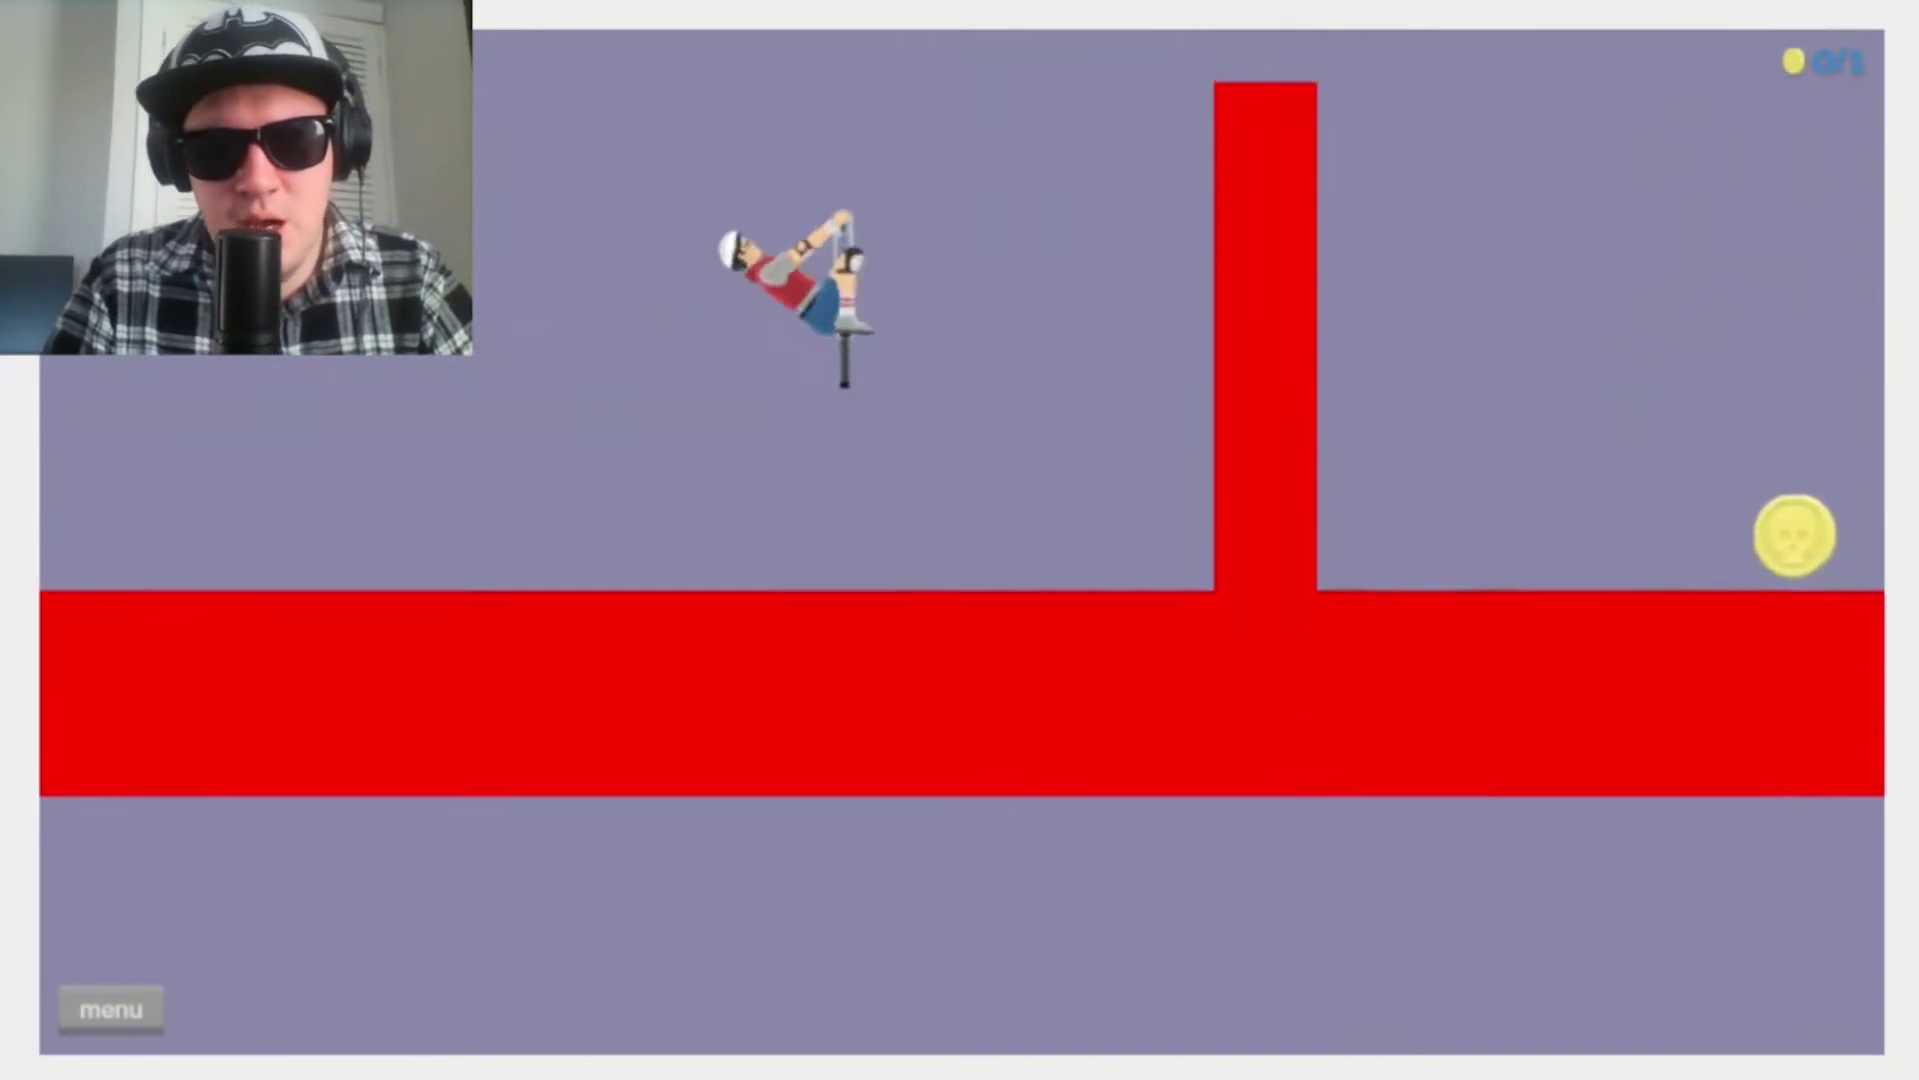
pyautogui.press('space')
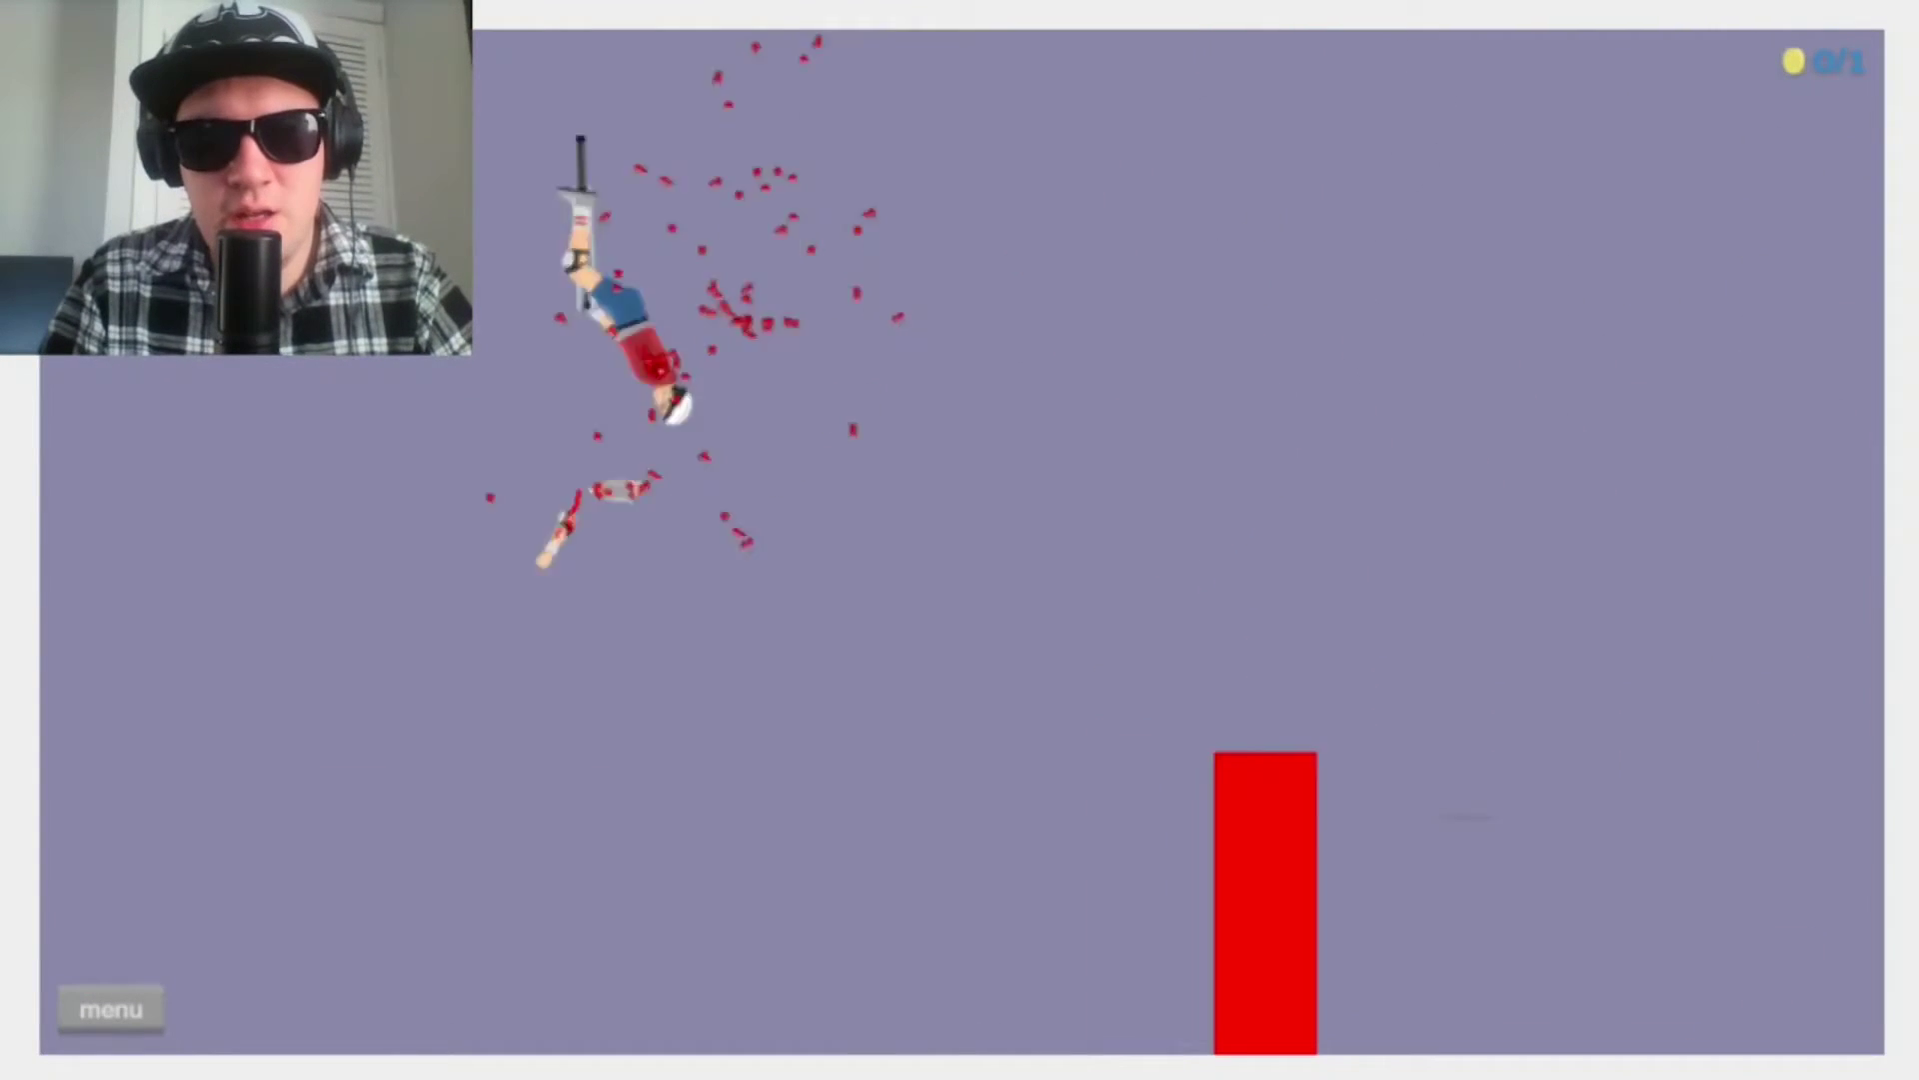
pyautogui.press('Tab')
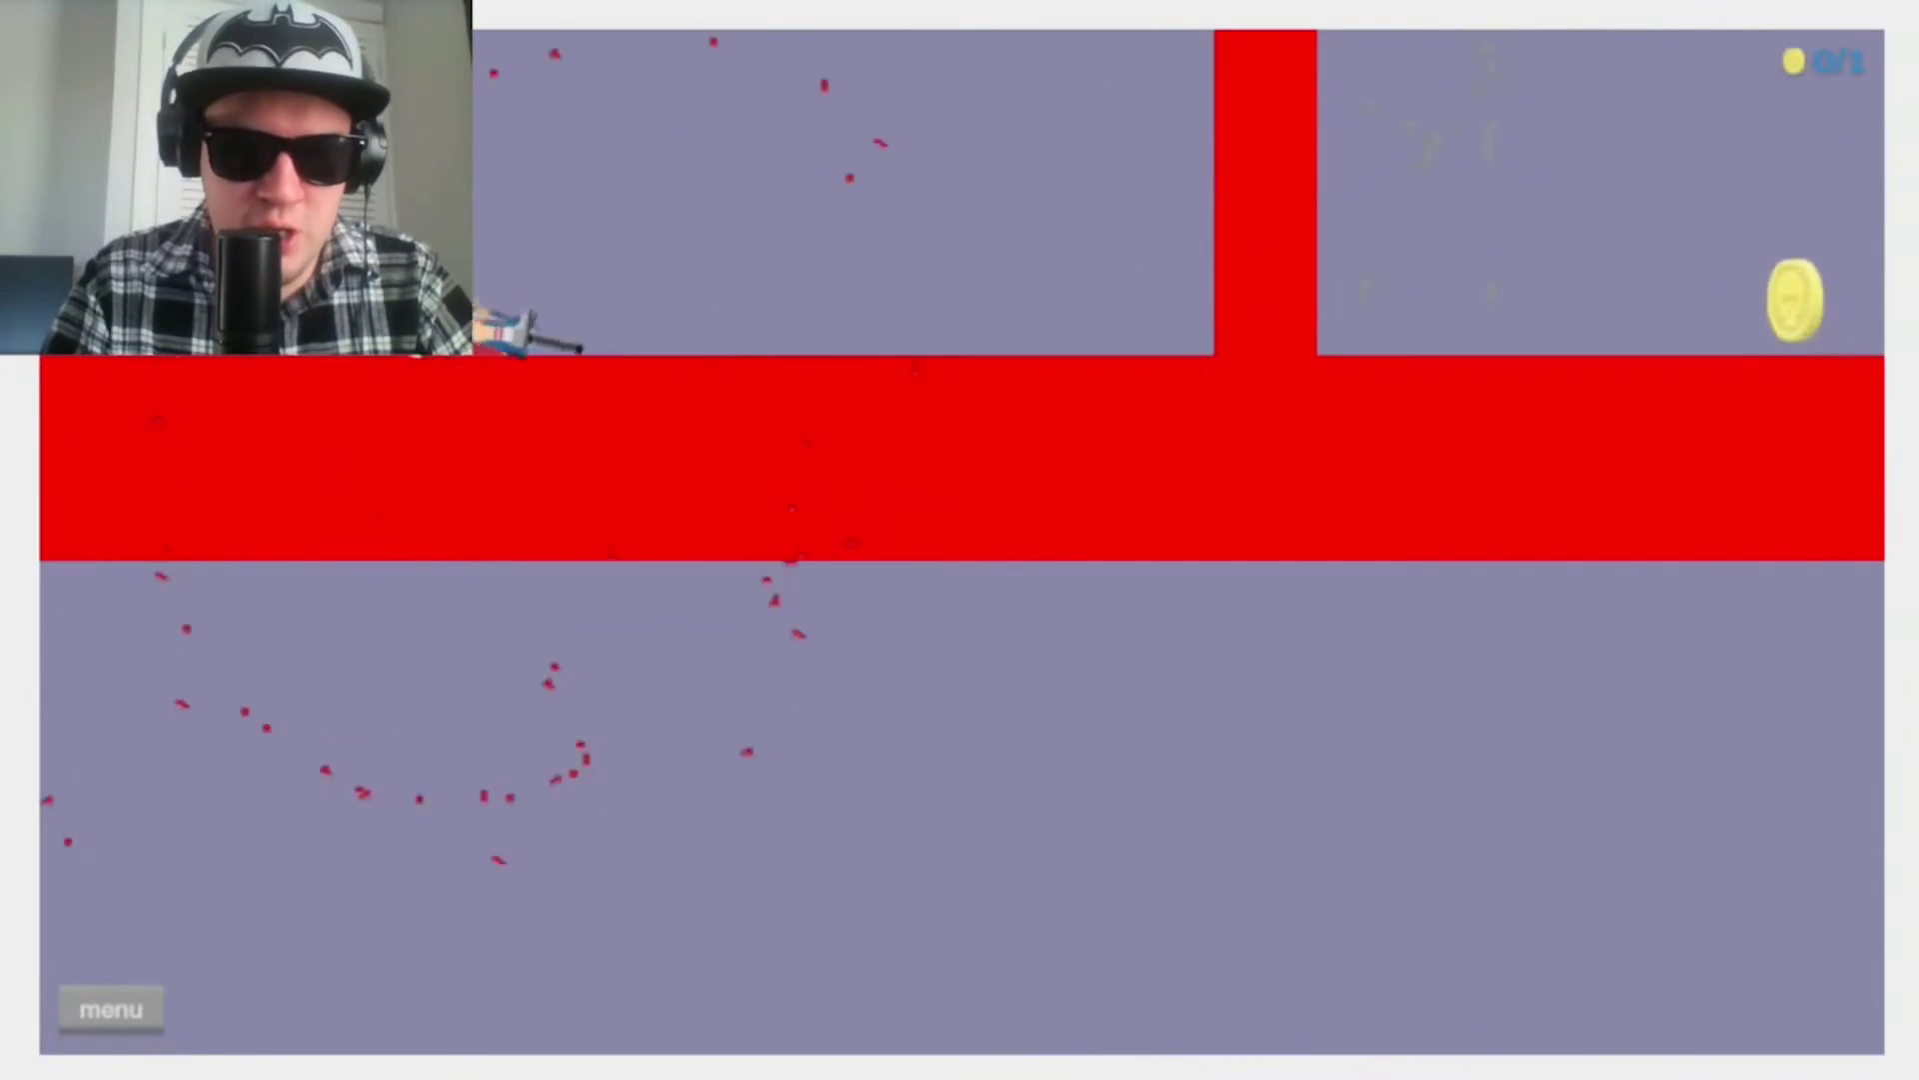
pyautogui.press('space')
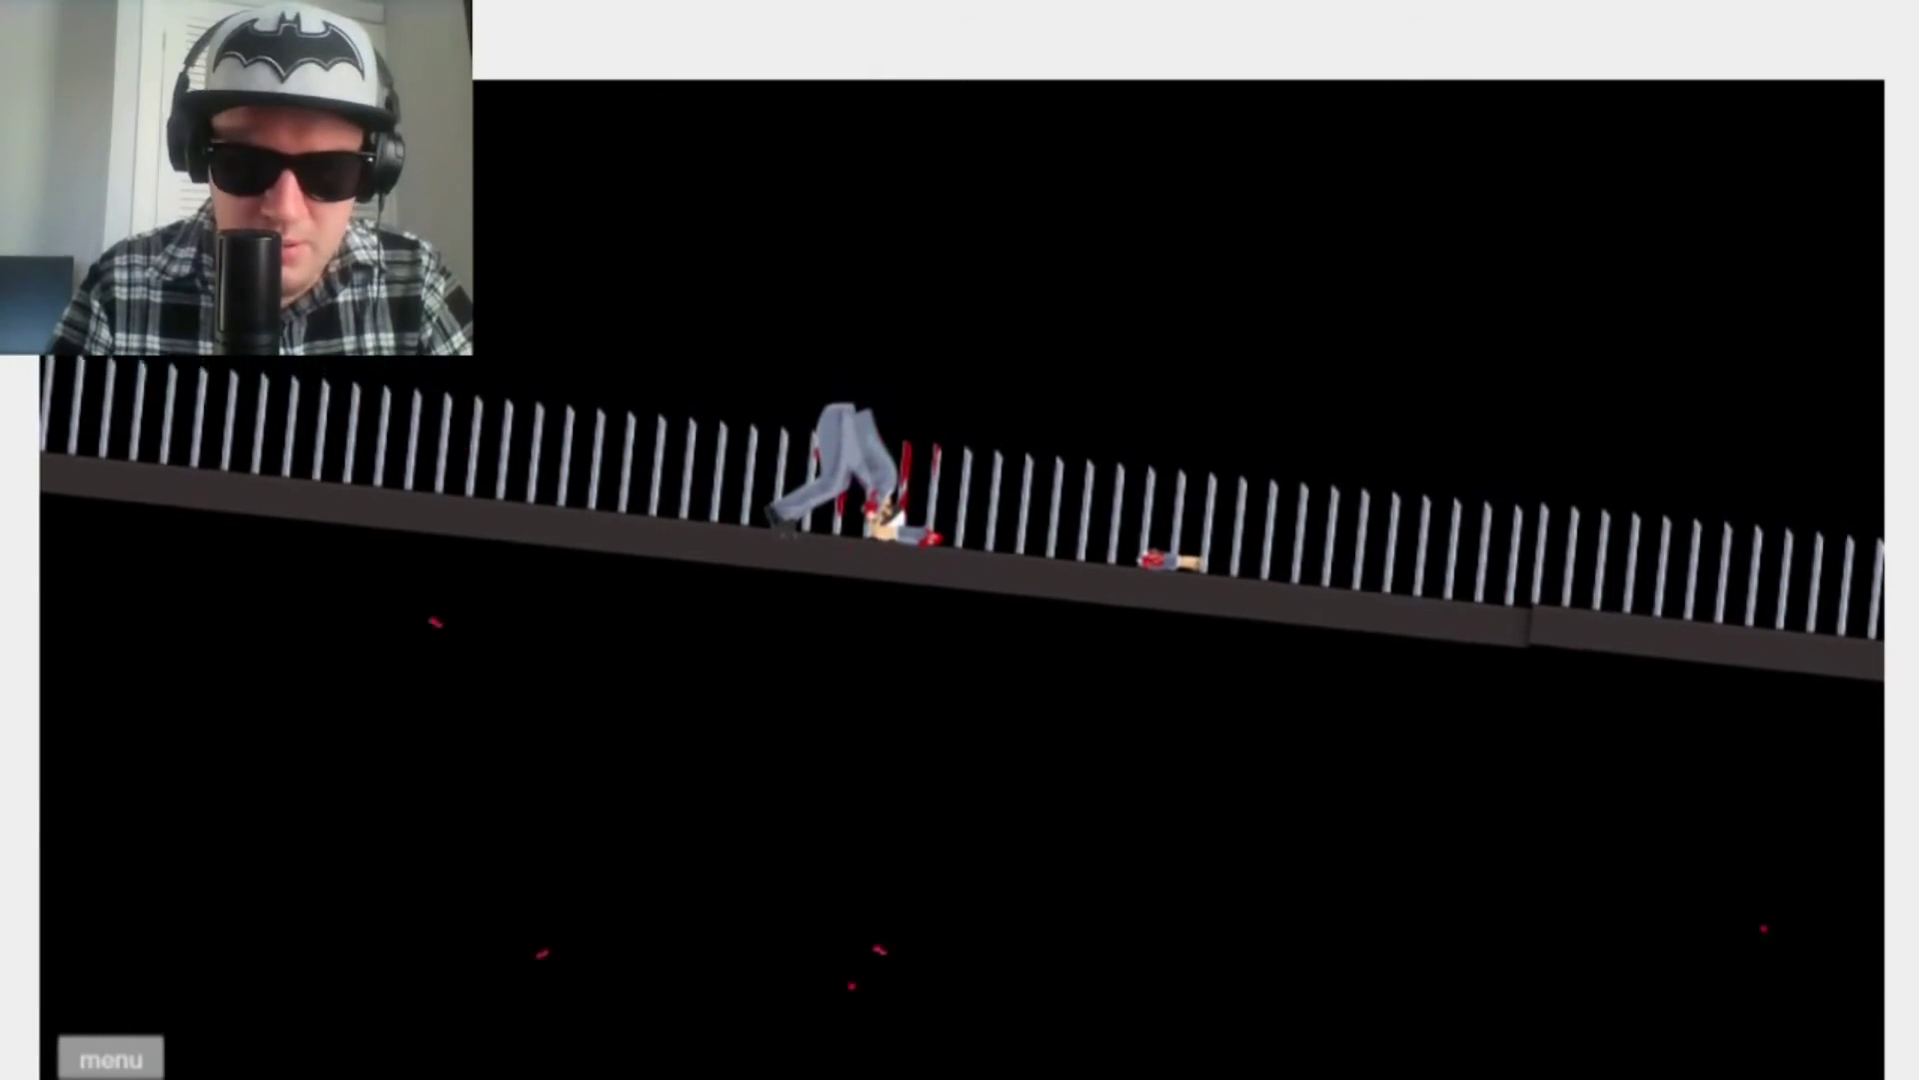
# Step: Restart the octagon pogo level three times with the R key
pyautogui.press('r')
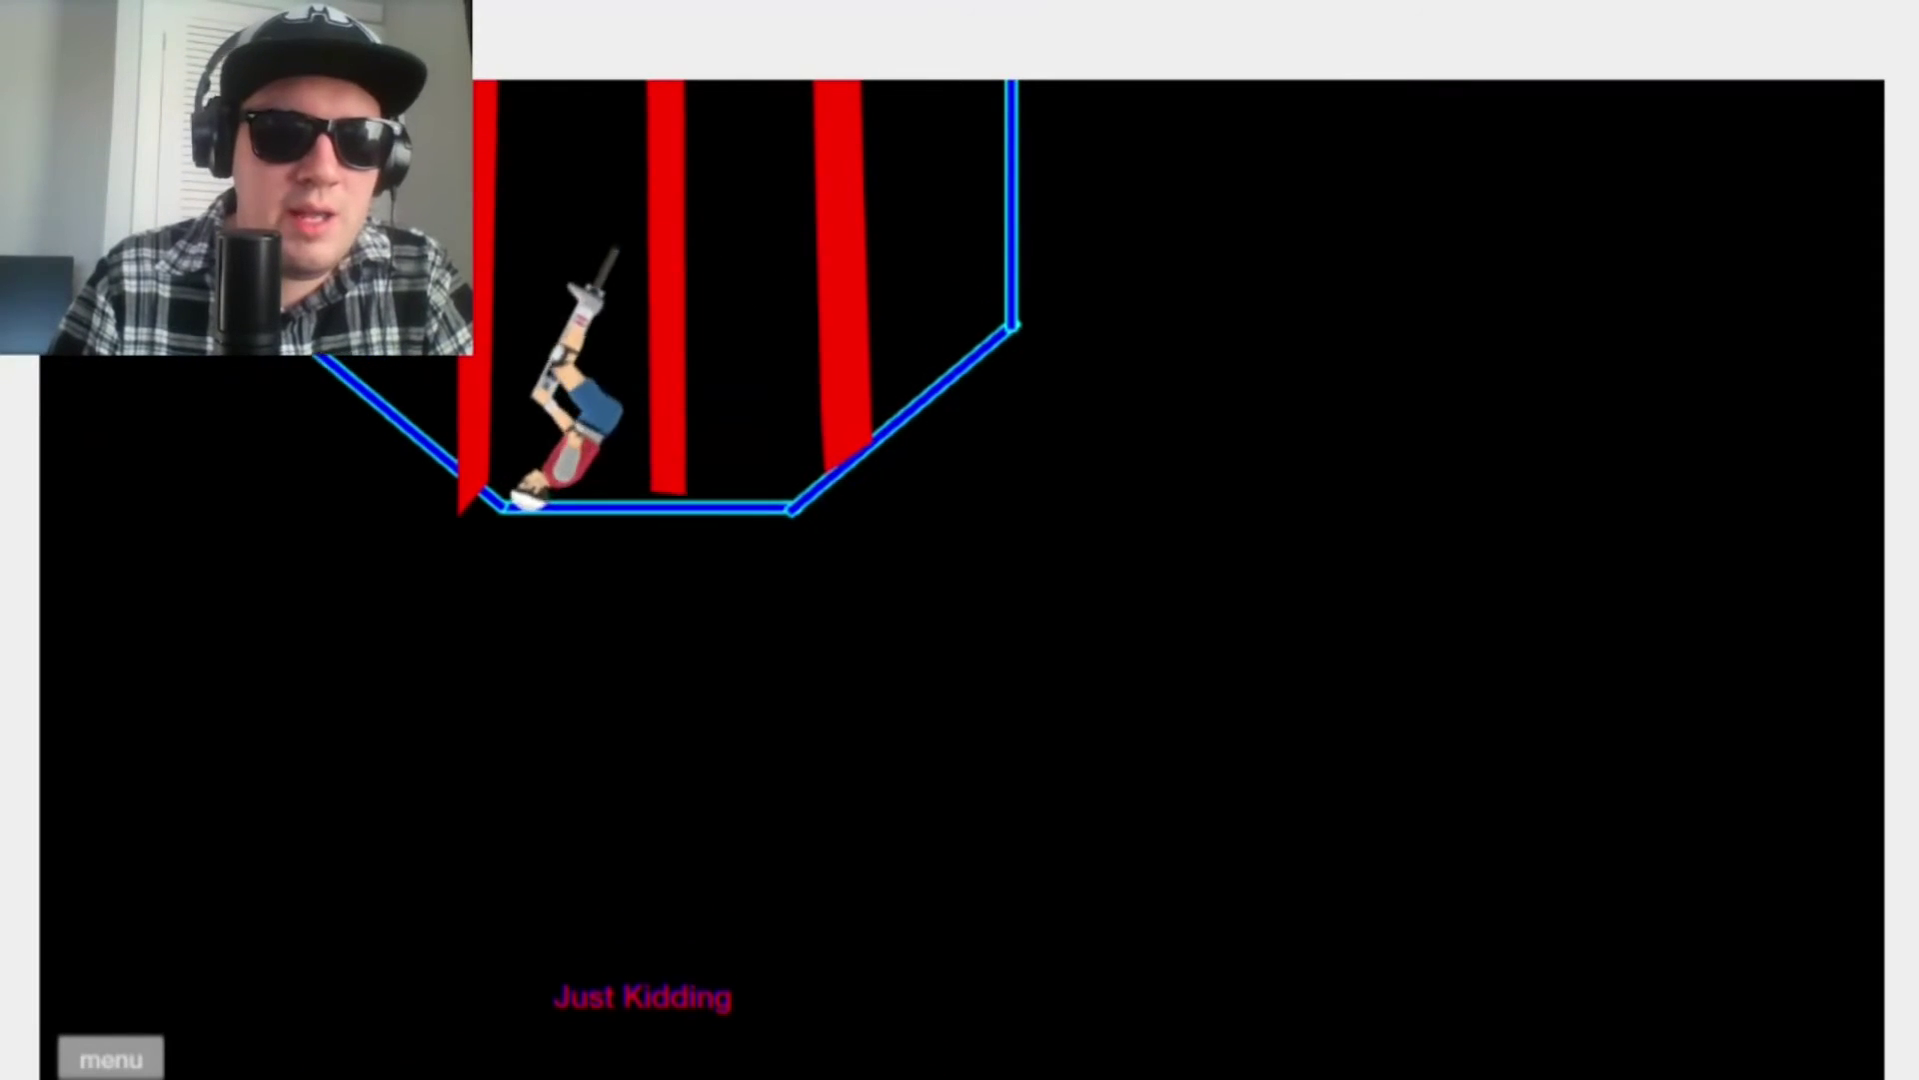
pyautogui.press('r')
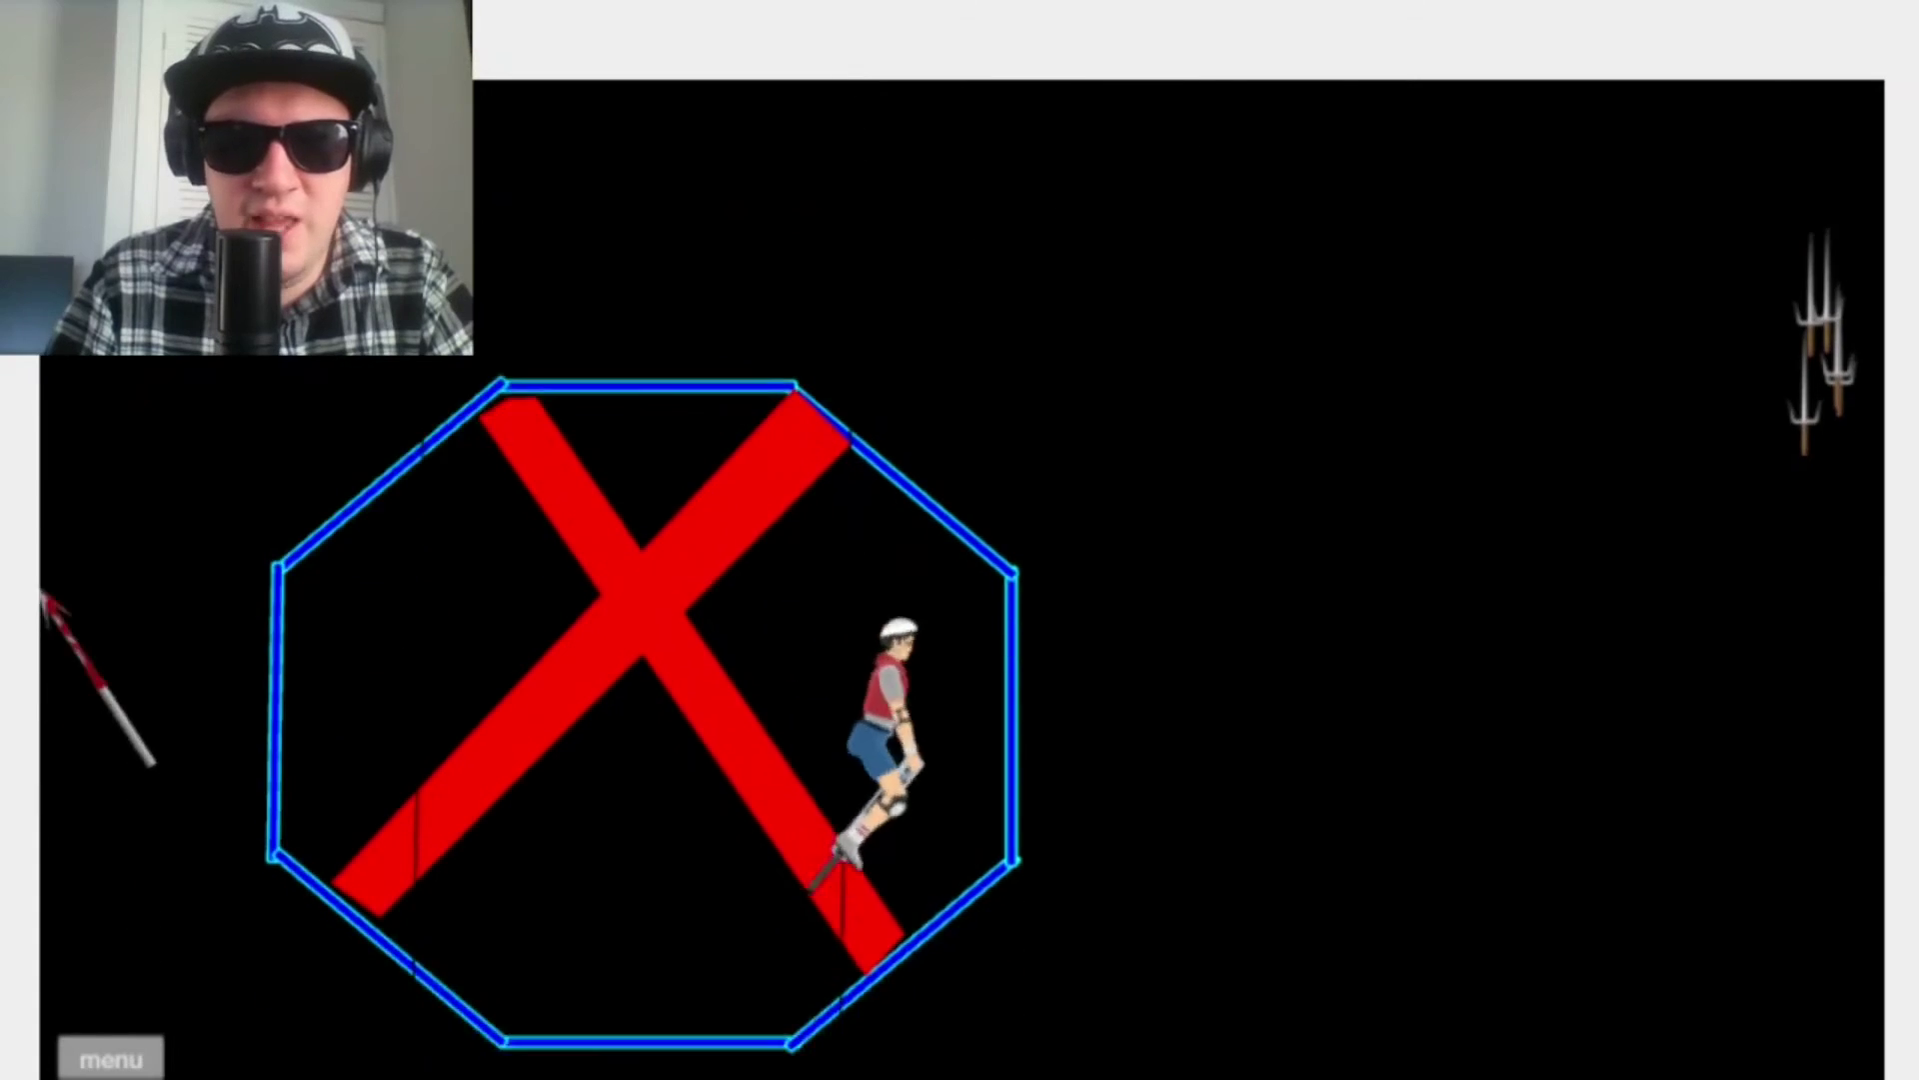
pyautogui.press('r')
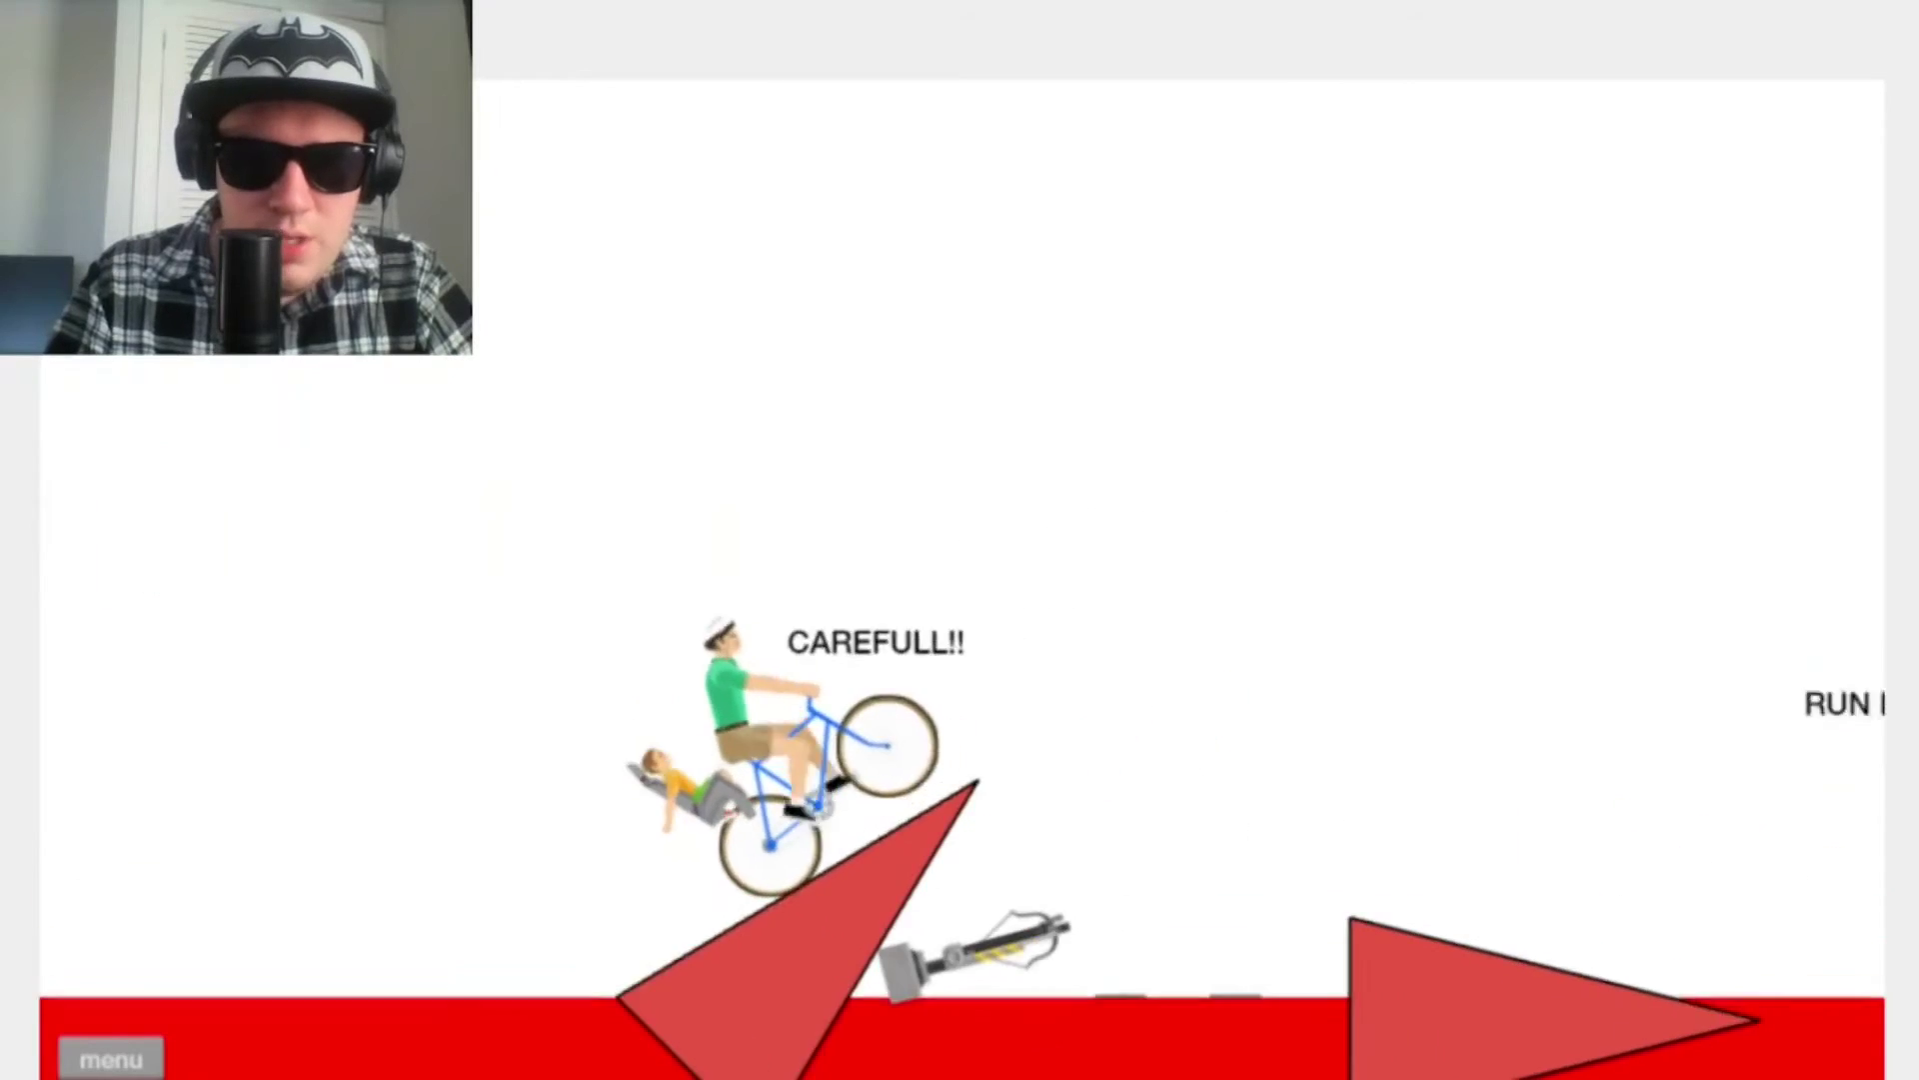
# Step: Ride the bicycle over ramps, past sword and axe enemies, through the pit to the finish
pyautogui.press('Up')
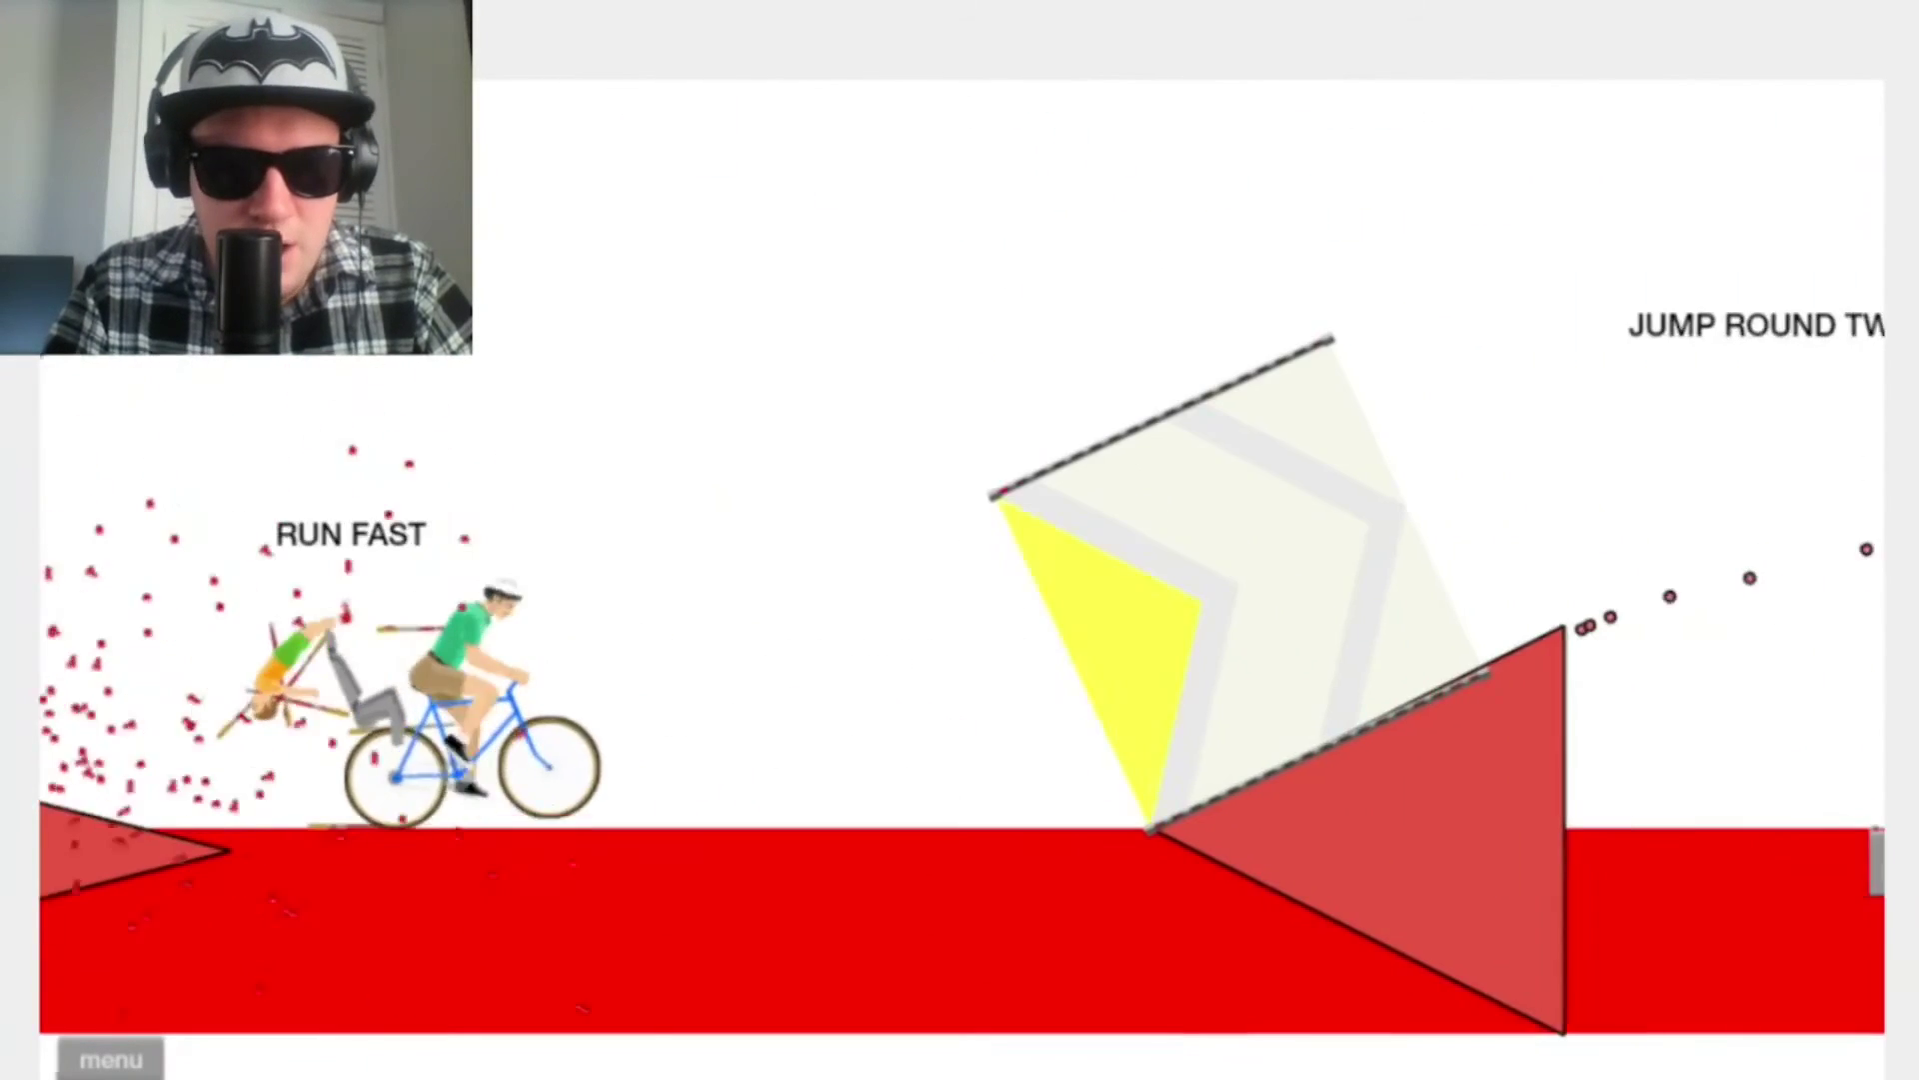
pyautogui.press('Up')
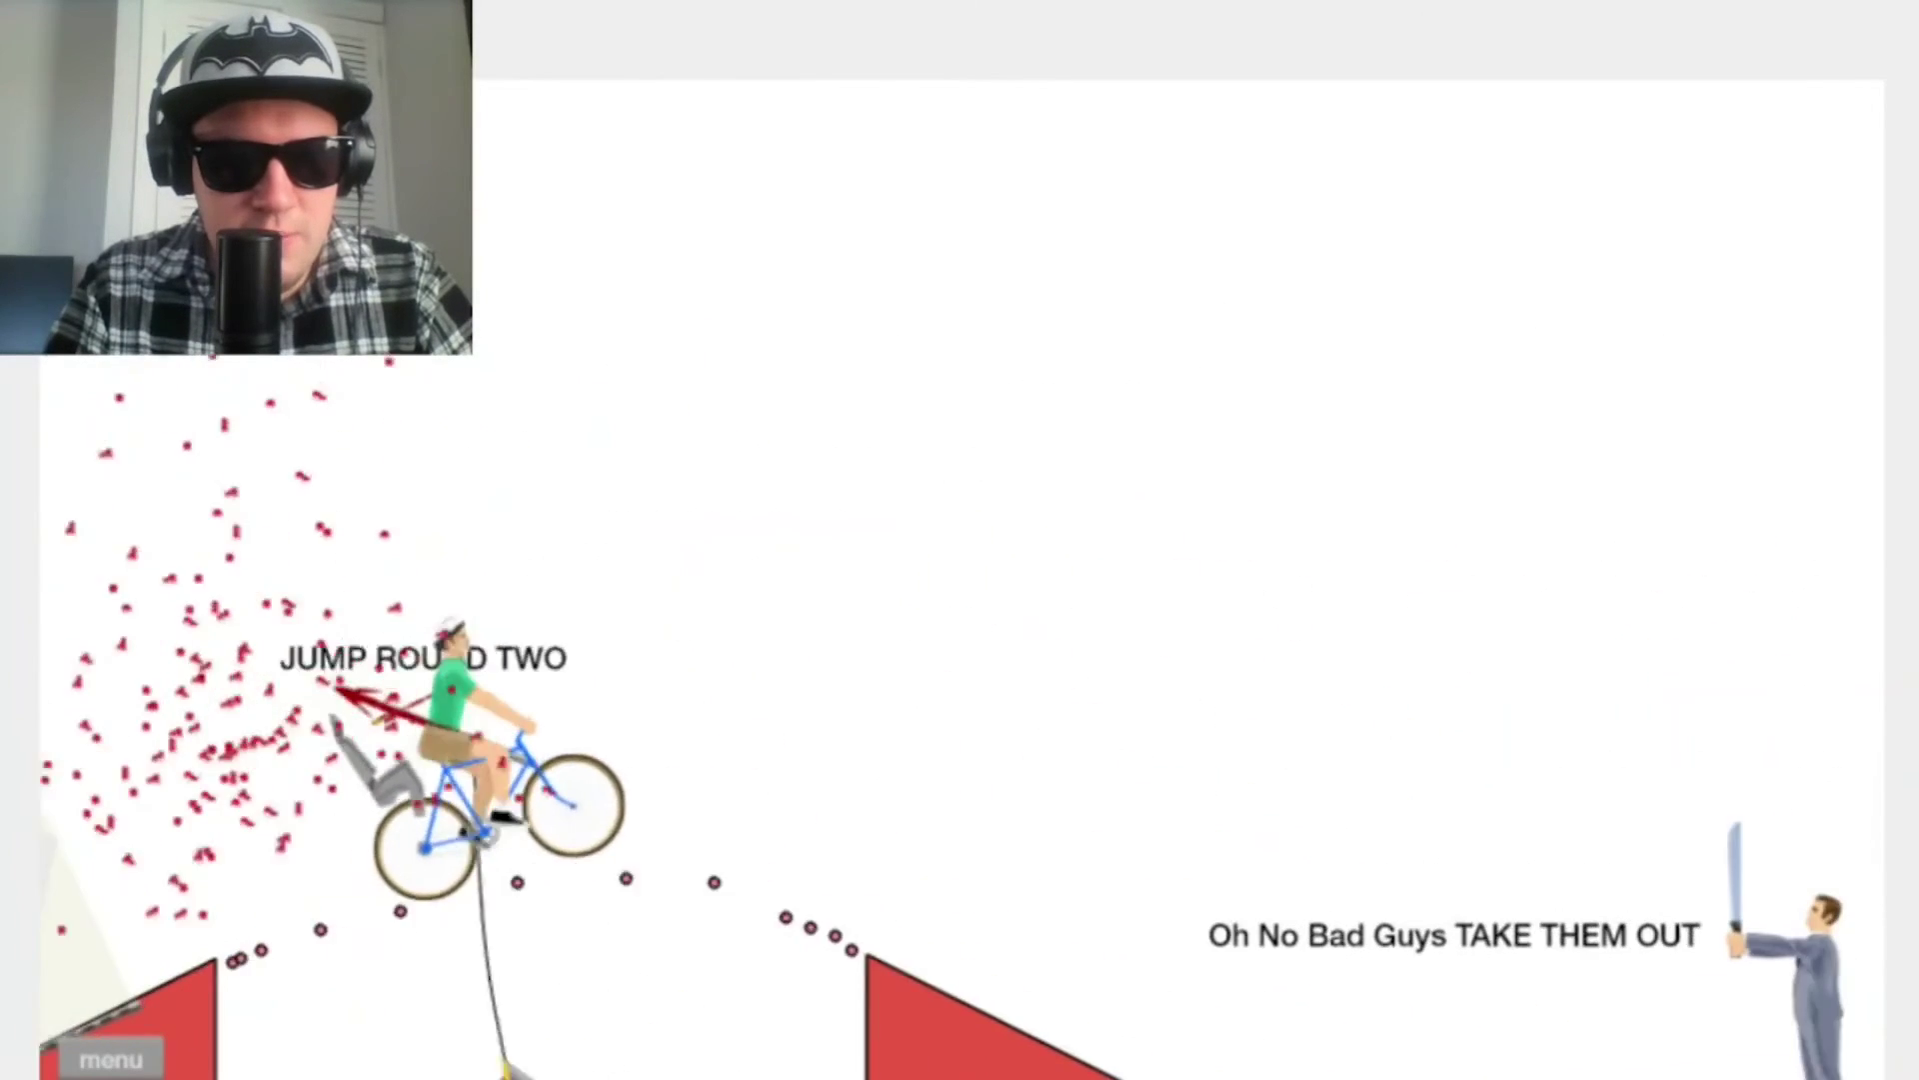
pyautogui.press('Up')
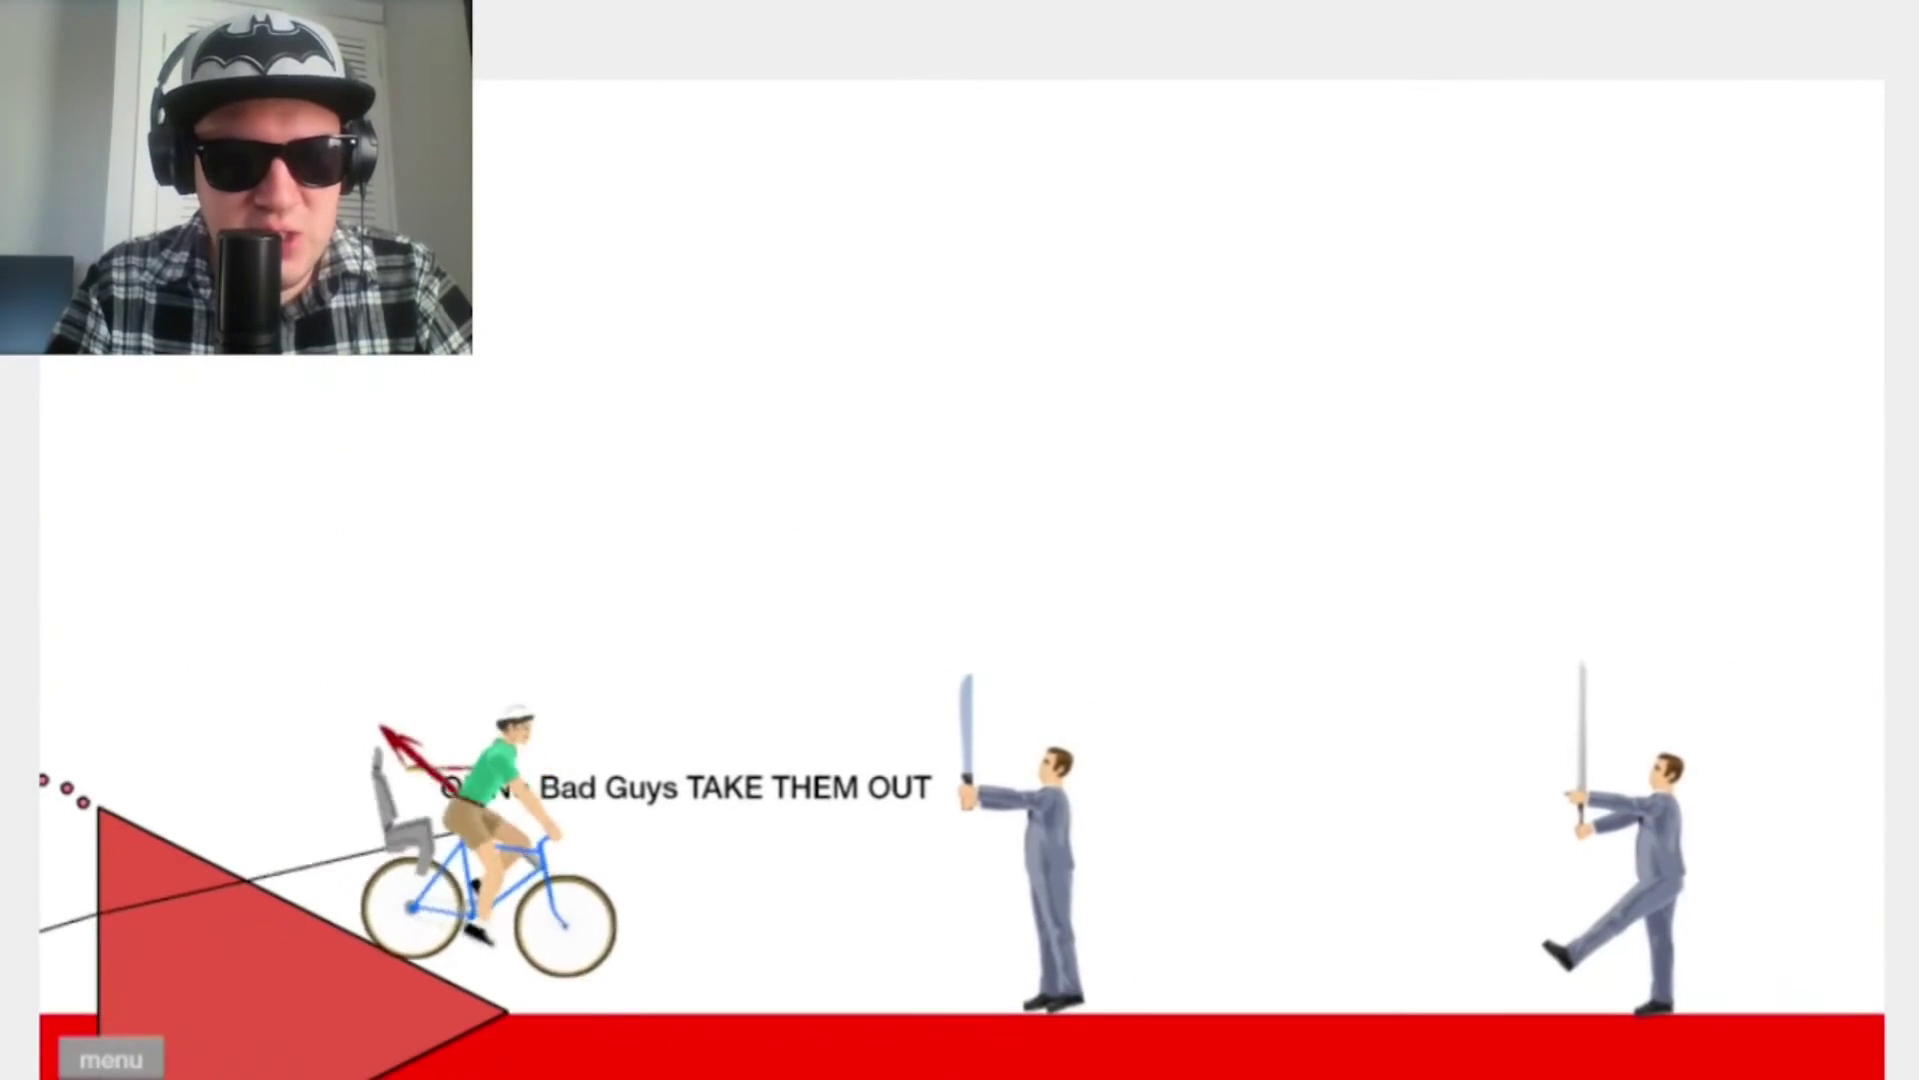
pyautogui.press('Up')
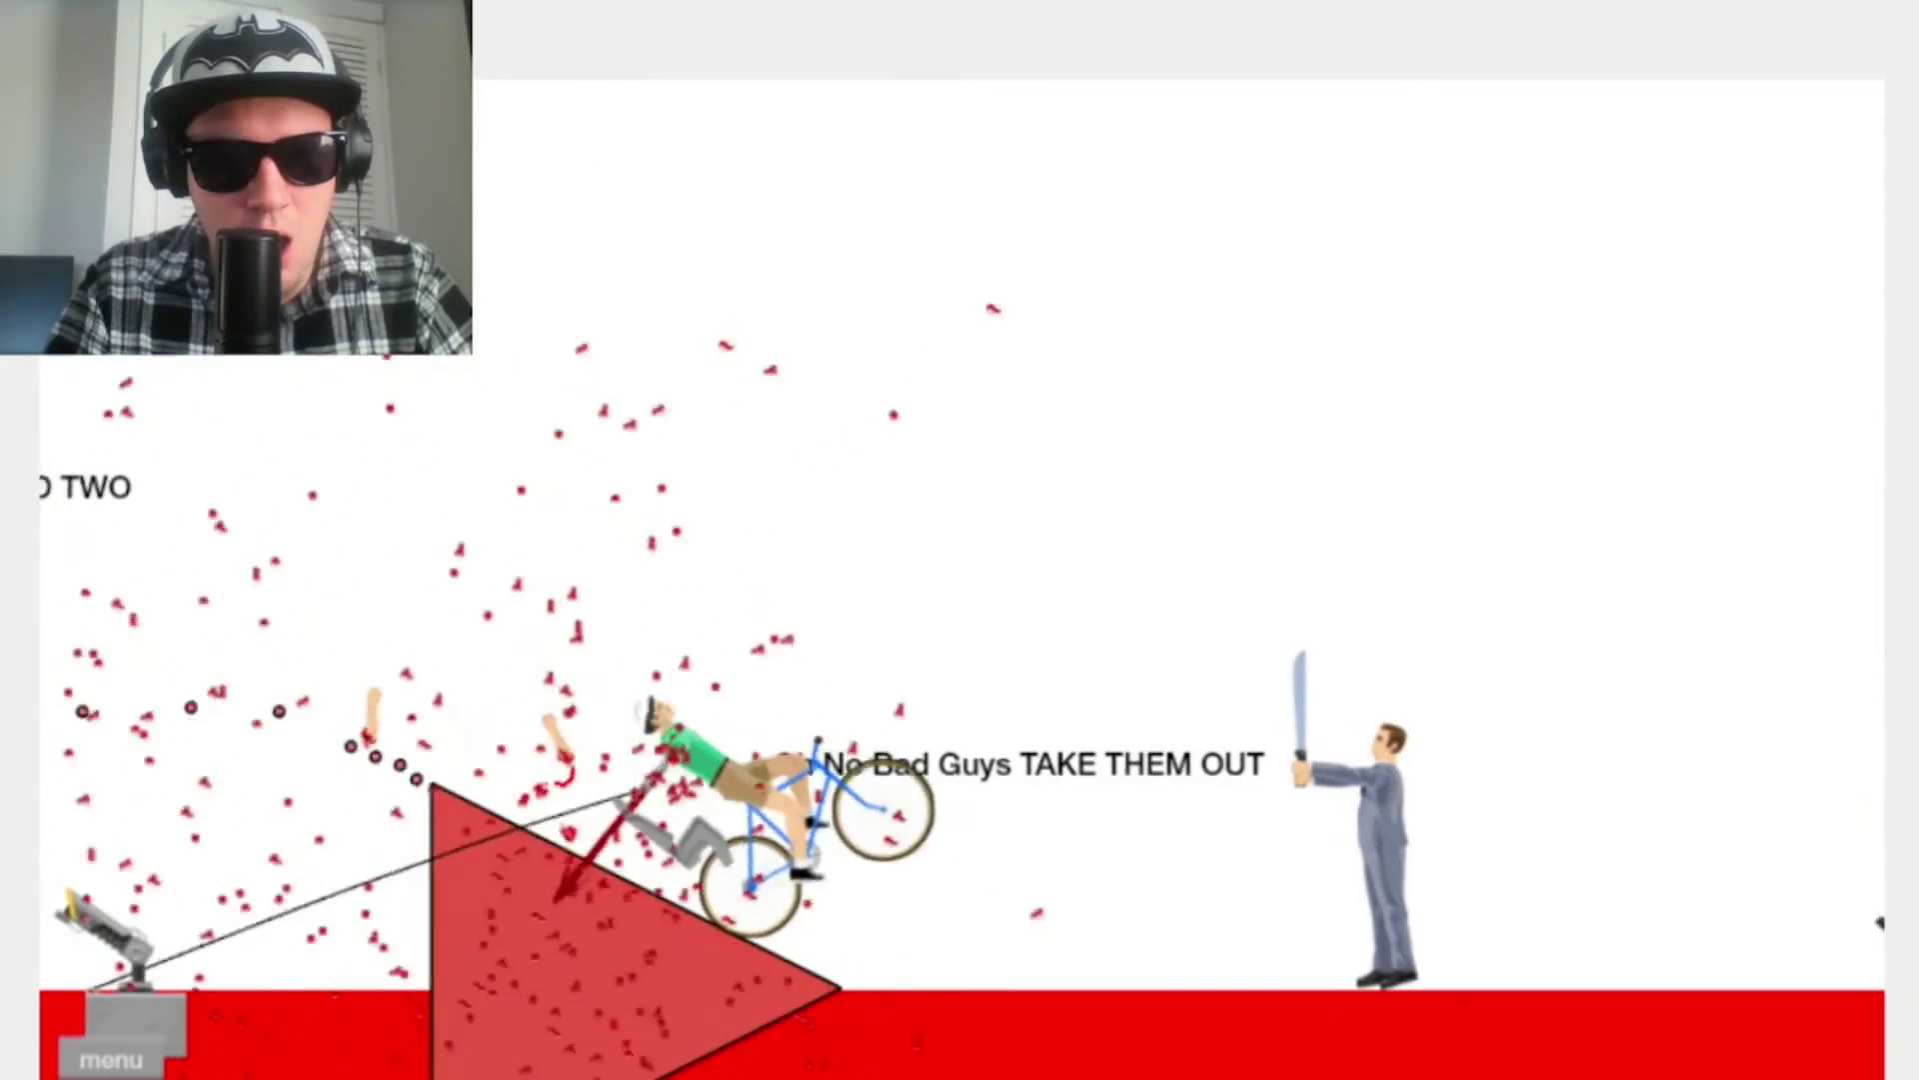
pyautogui.press('Up')
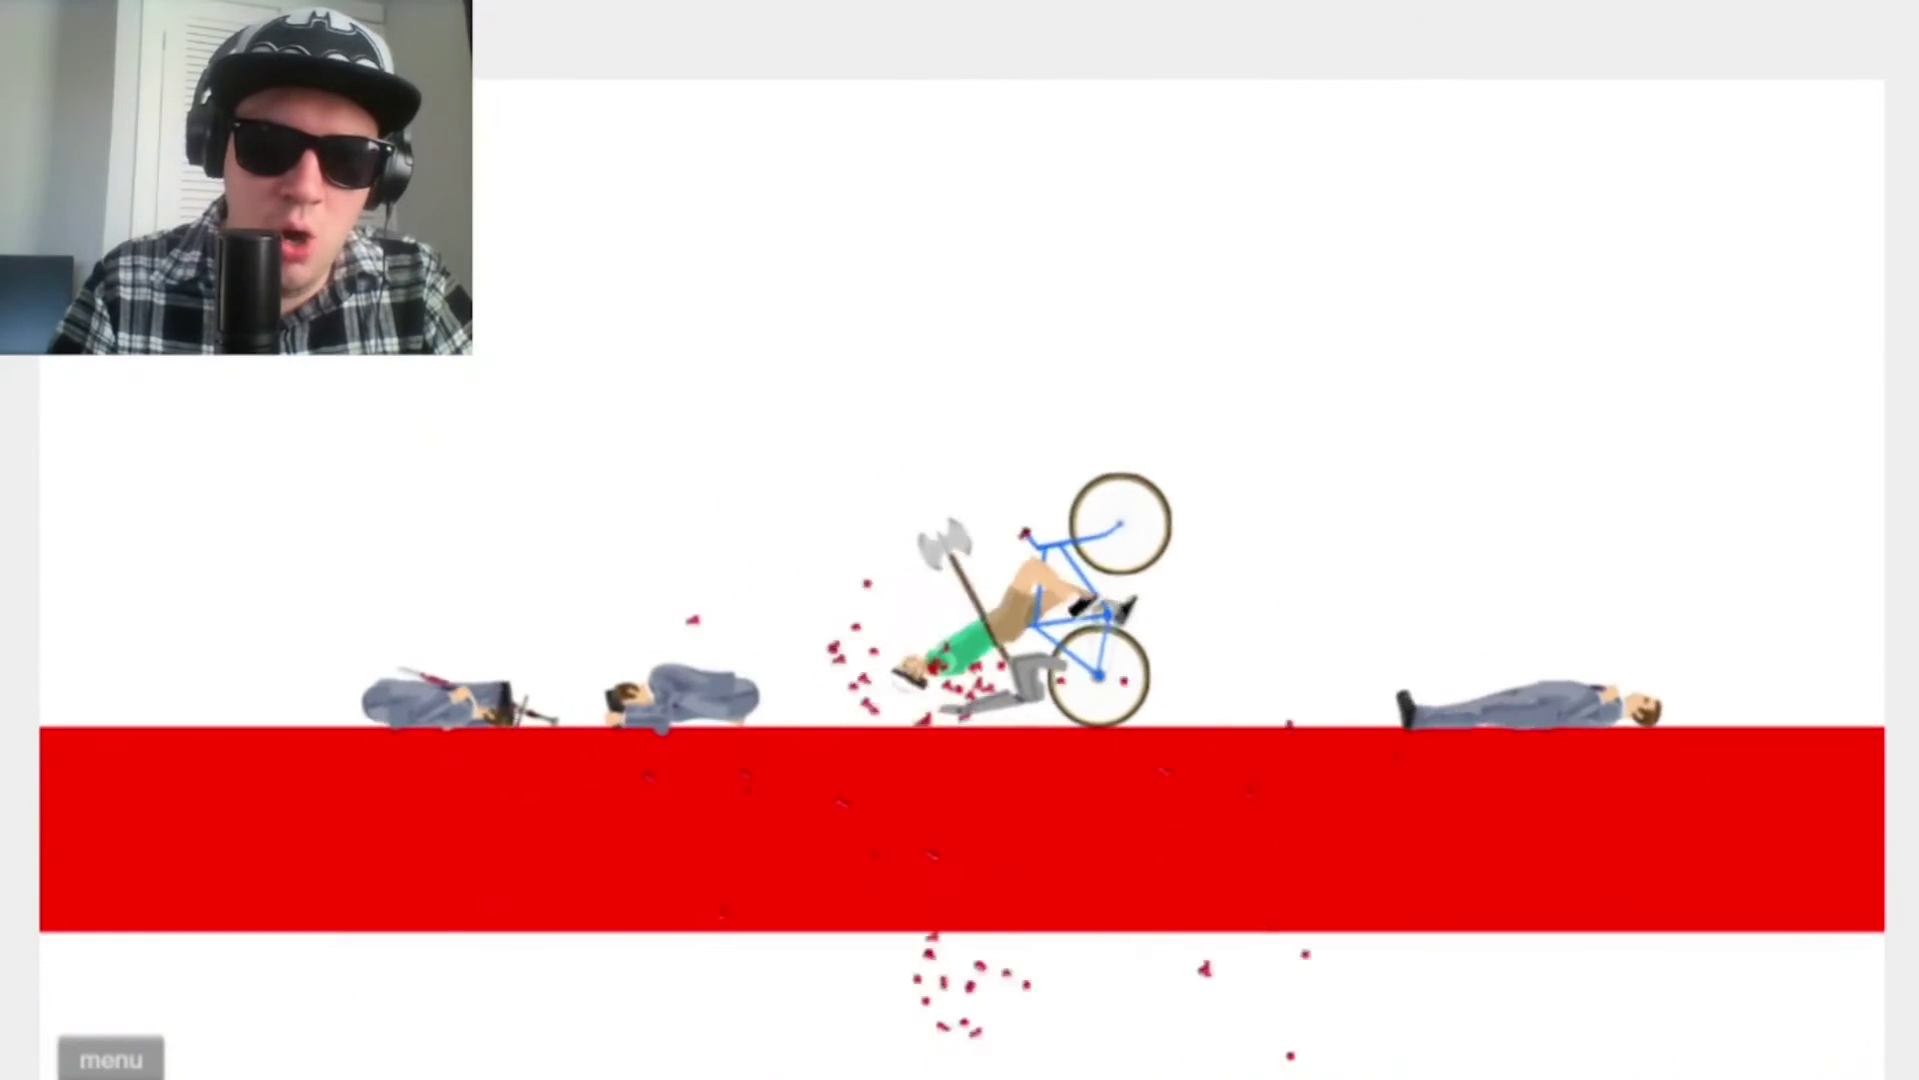
pyautogui.press('Up')
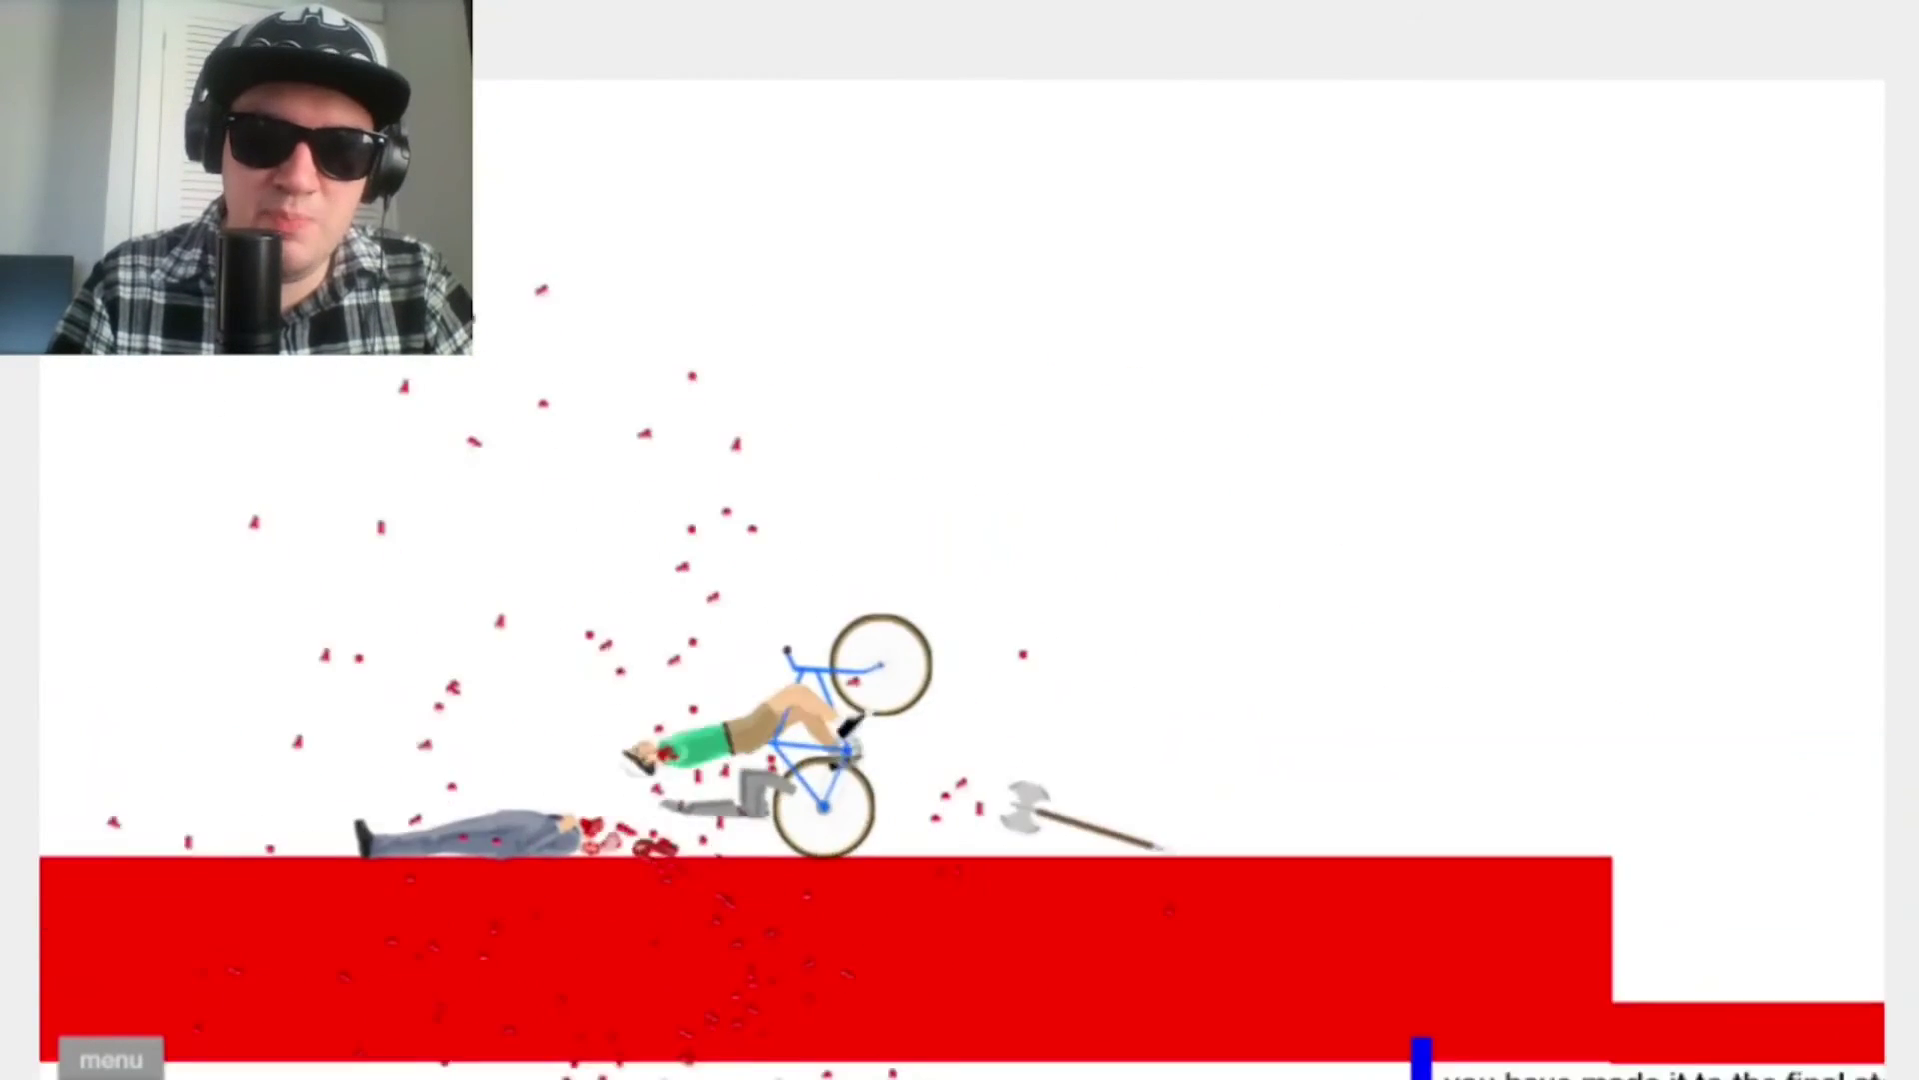
pyautogui.press('Up')
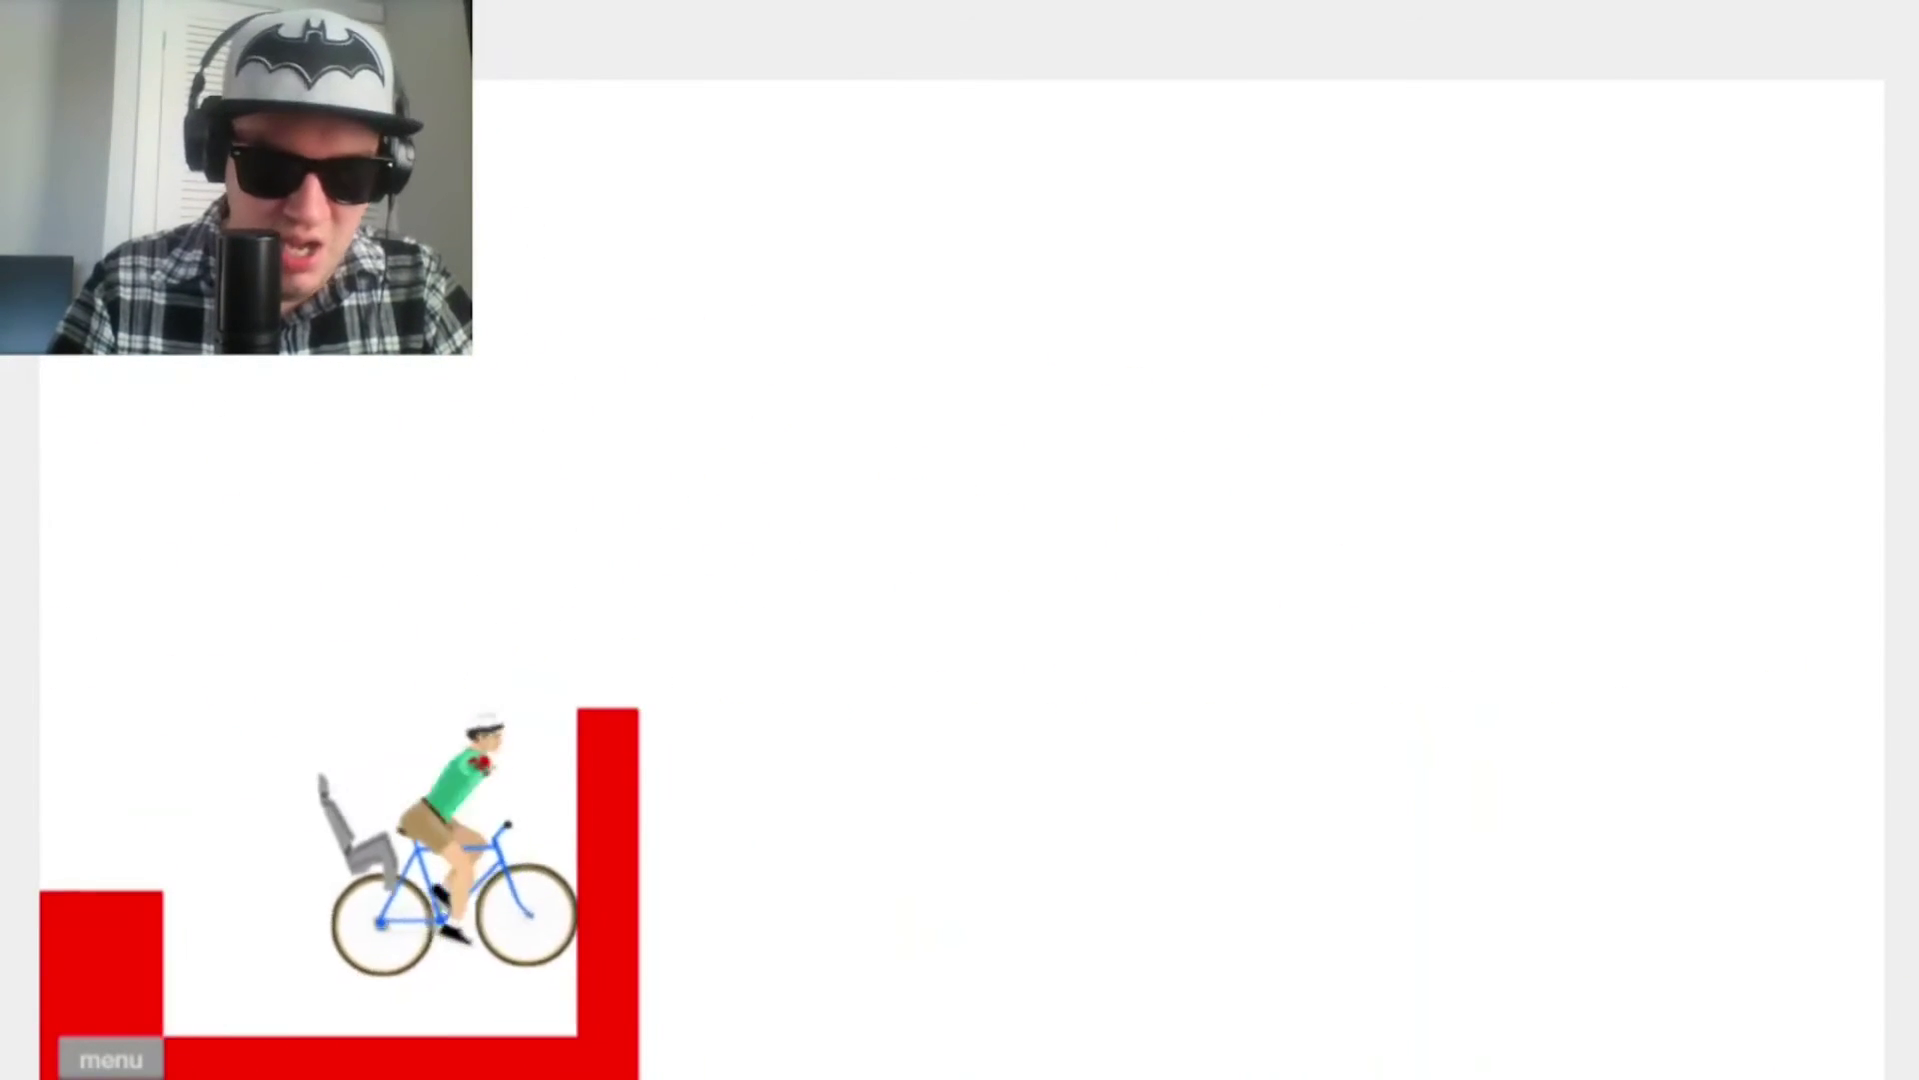
pyautogui.press('Up')
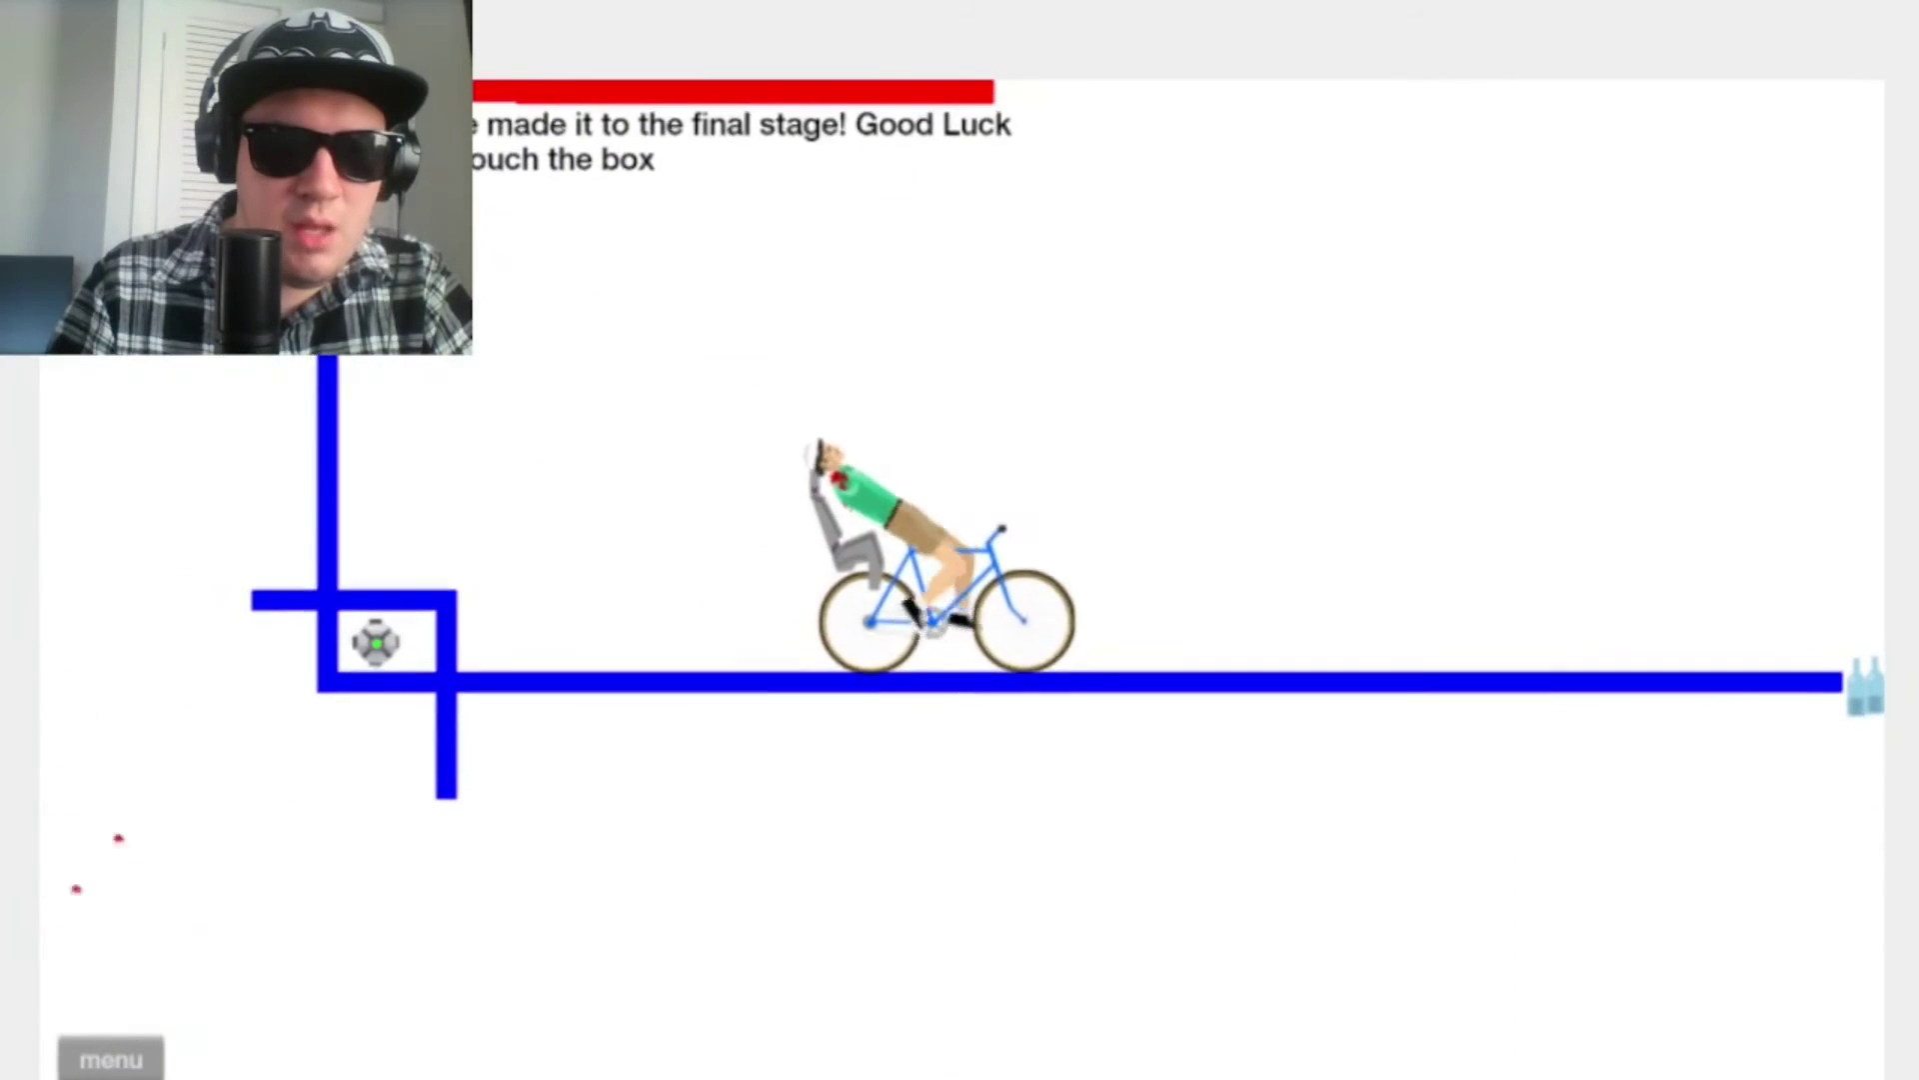
pyautogui.press('Up')
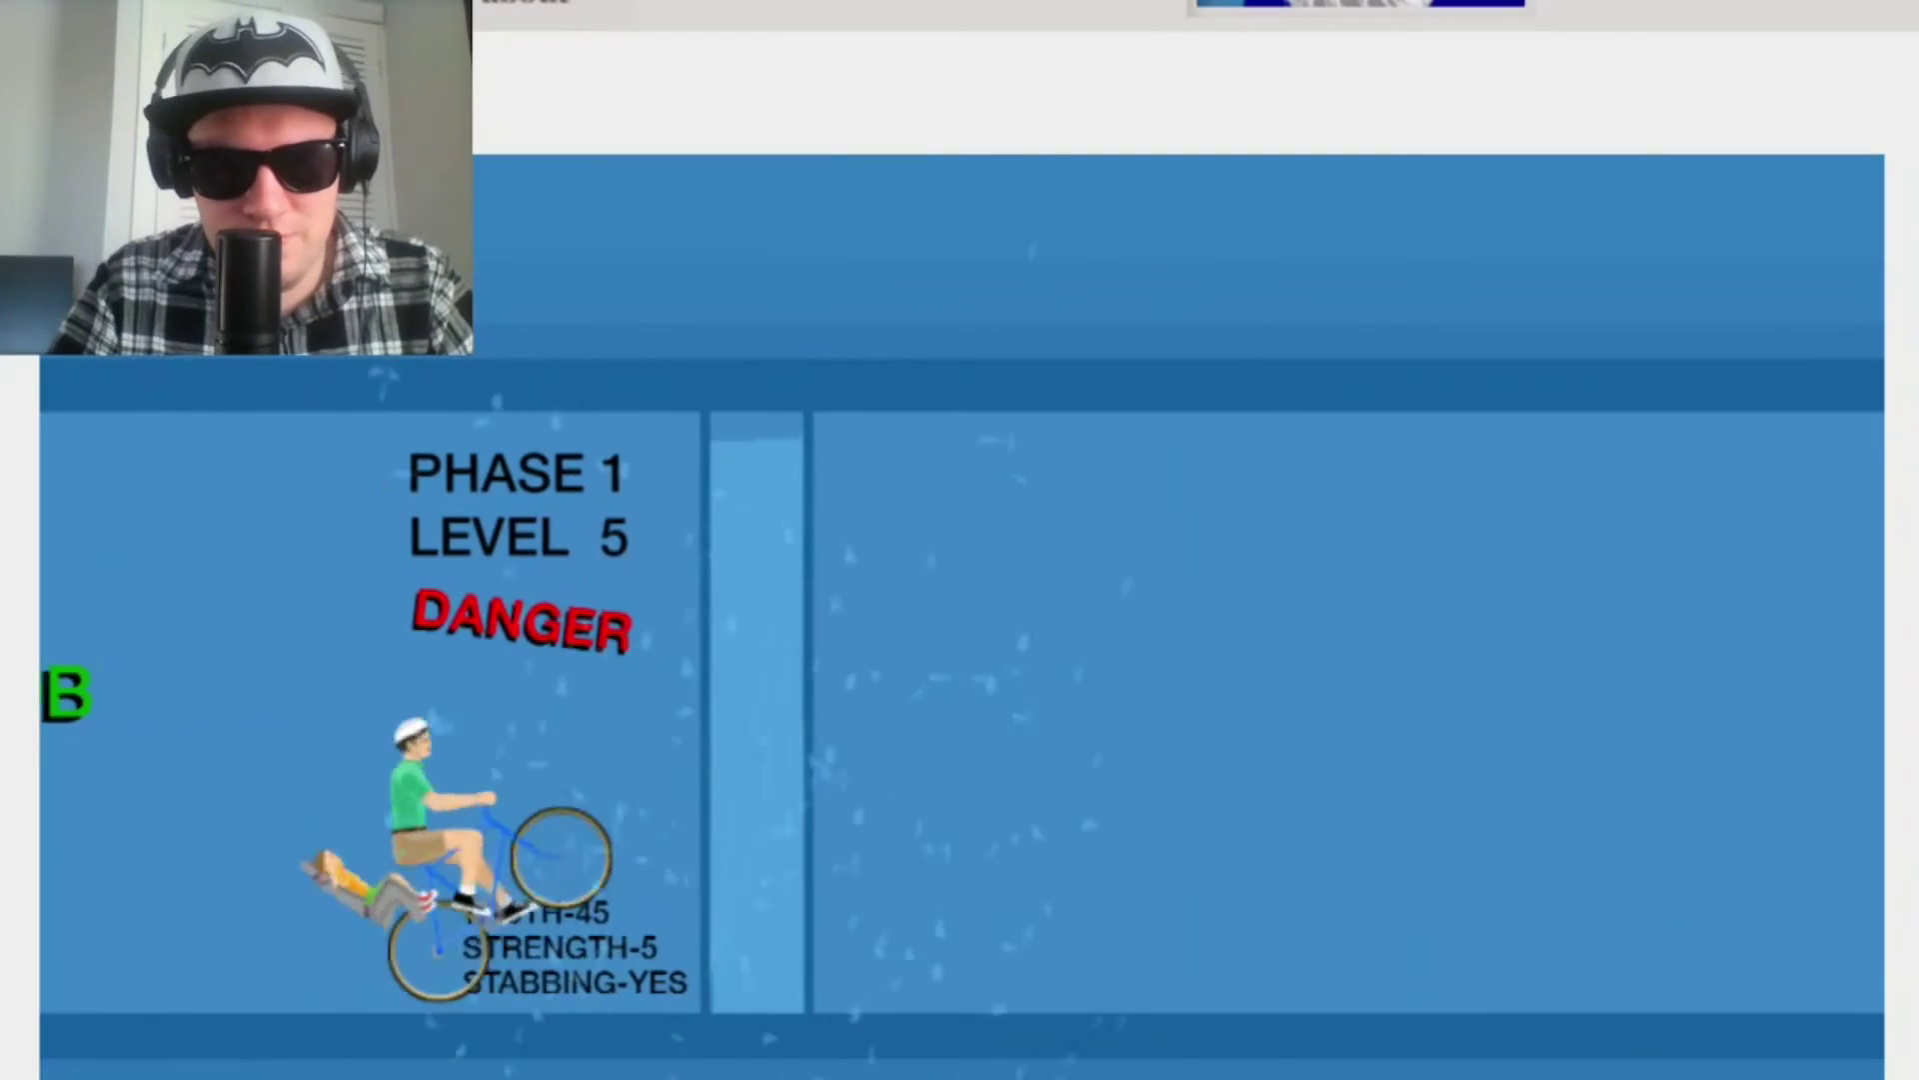
# Step: Ride into the Level 5 wall twice, then pedal backward toward Level 2
pyautogui.press('Up')
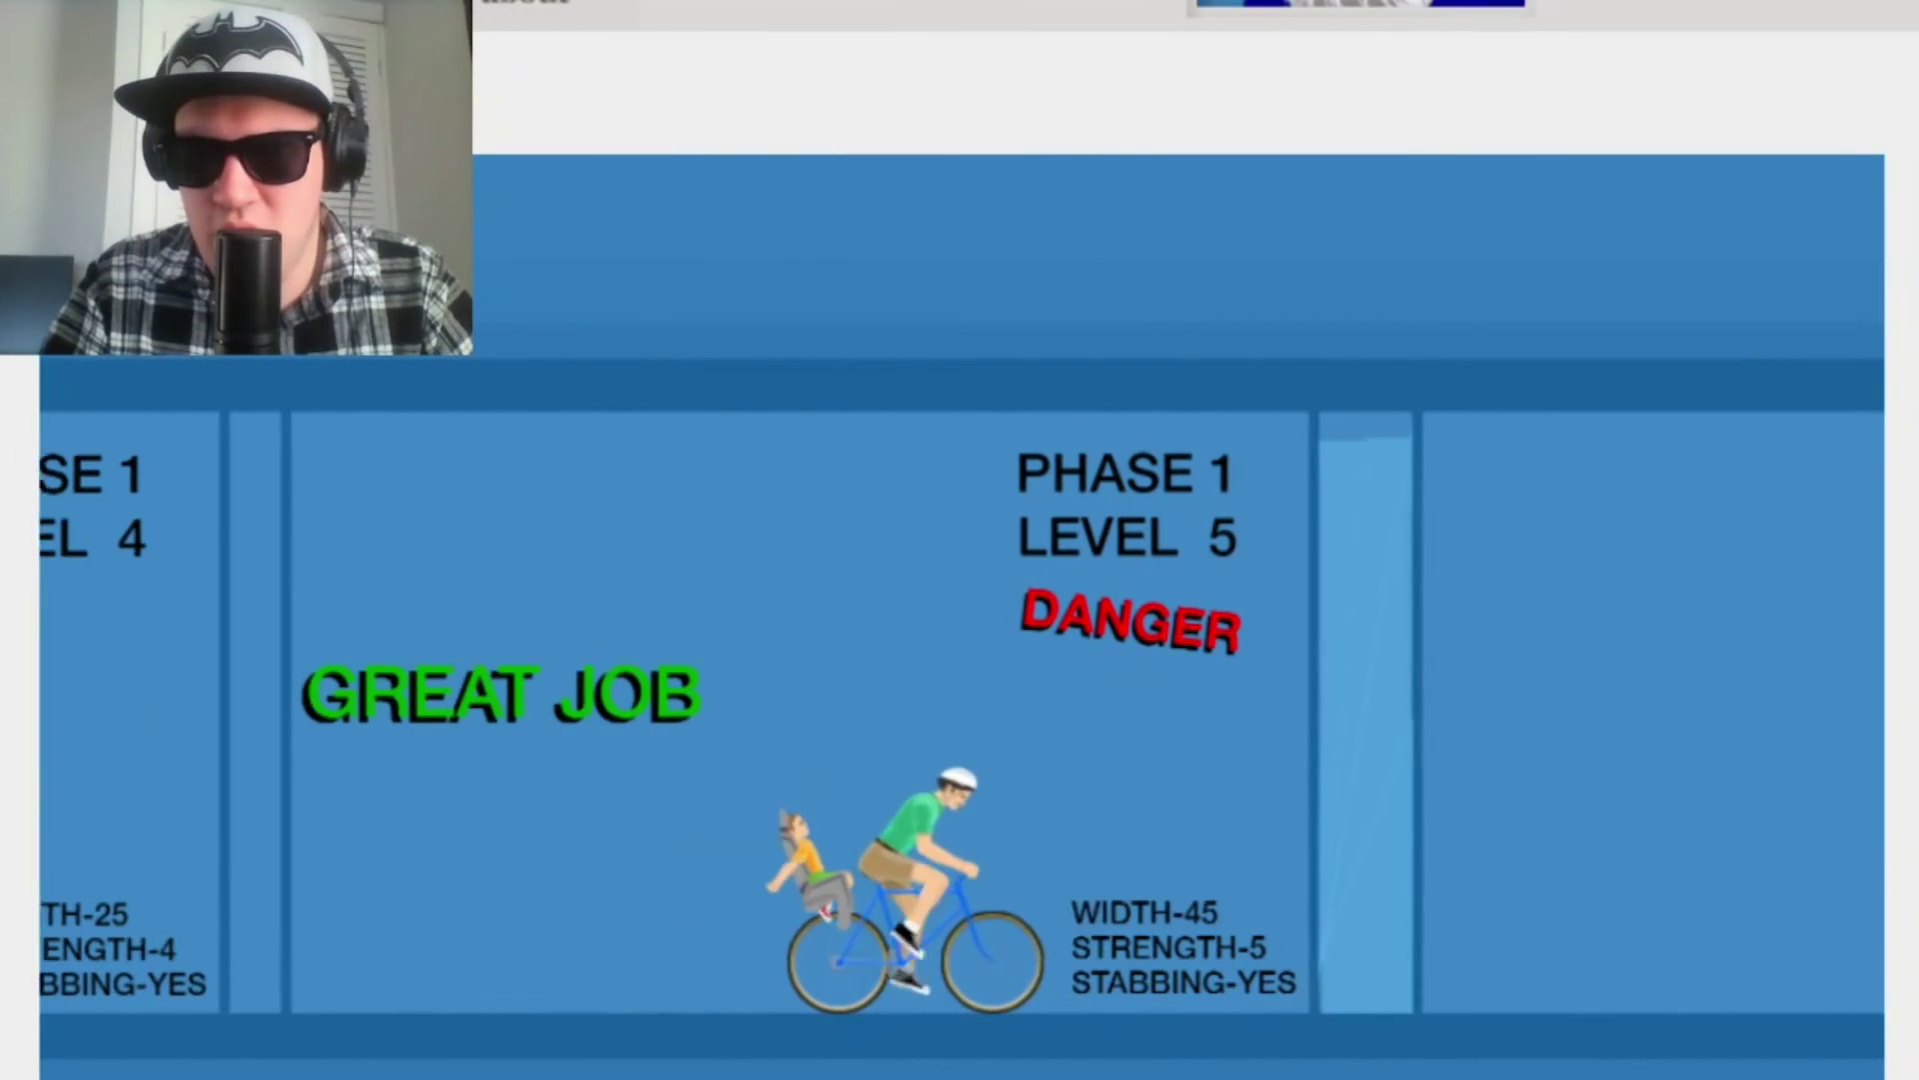
pyautogui.press('Up')
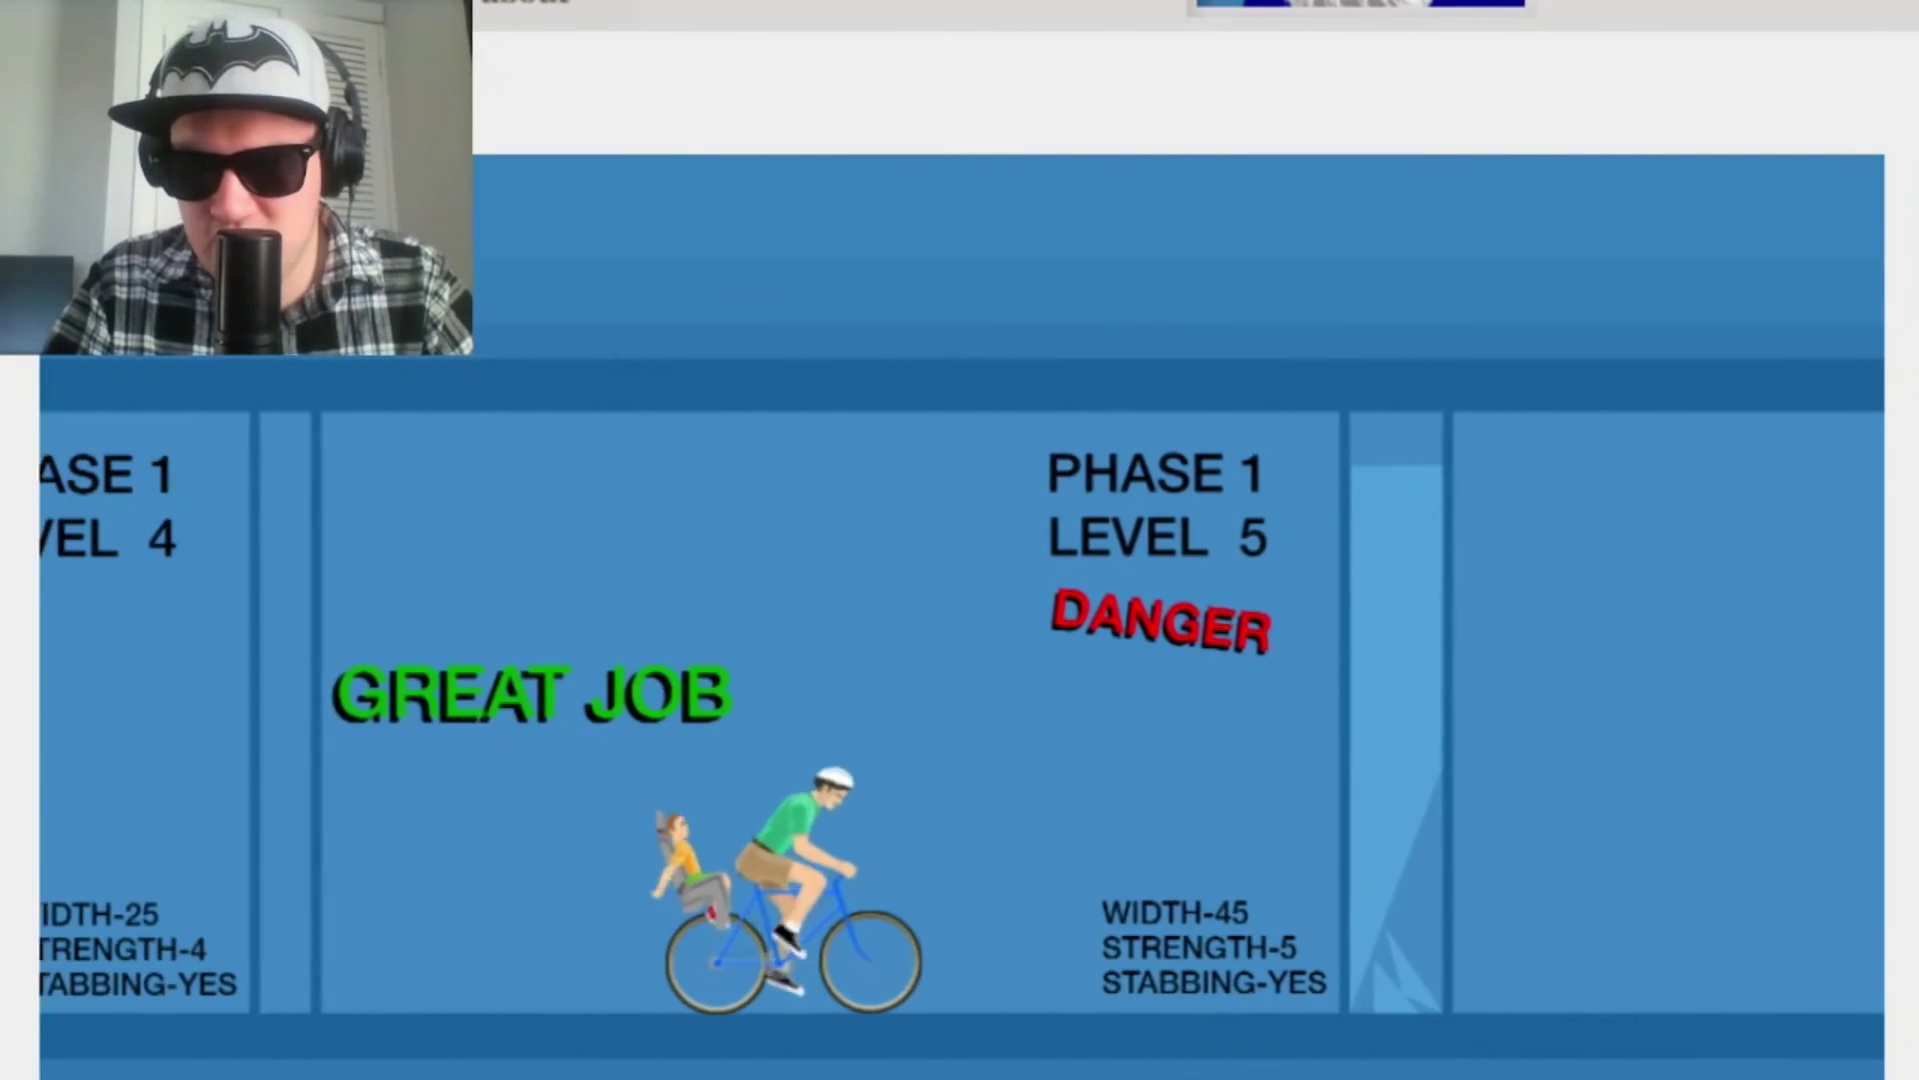
pyautogui.press('Left')
pyautogui.press('Up')
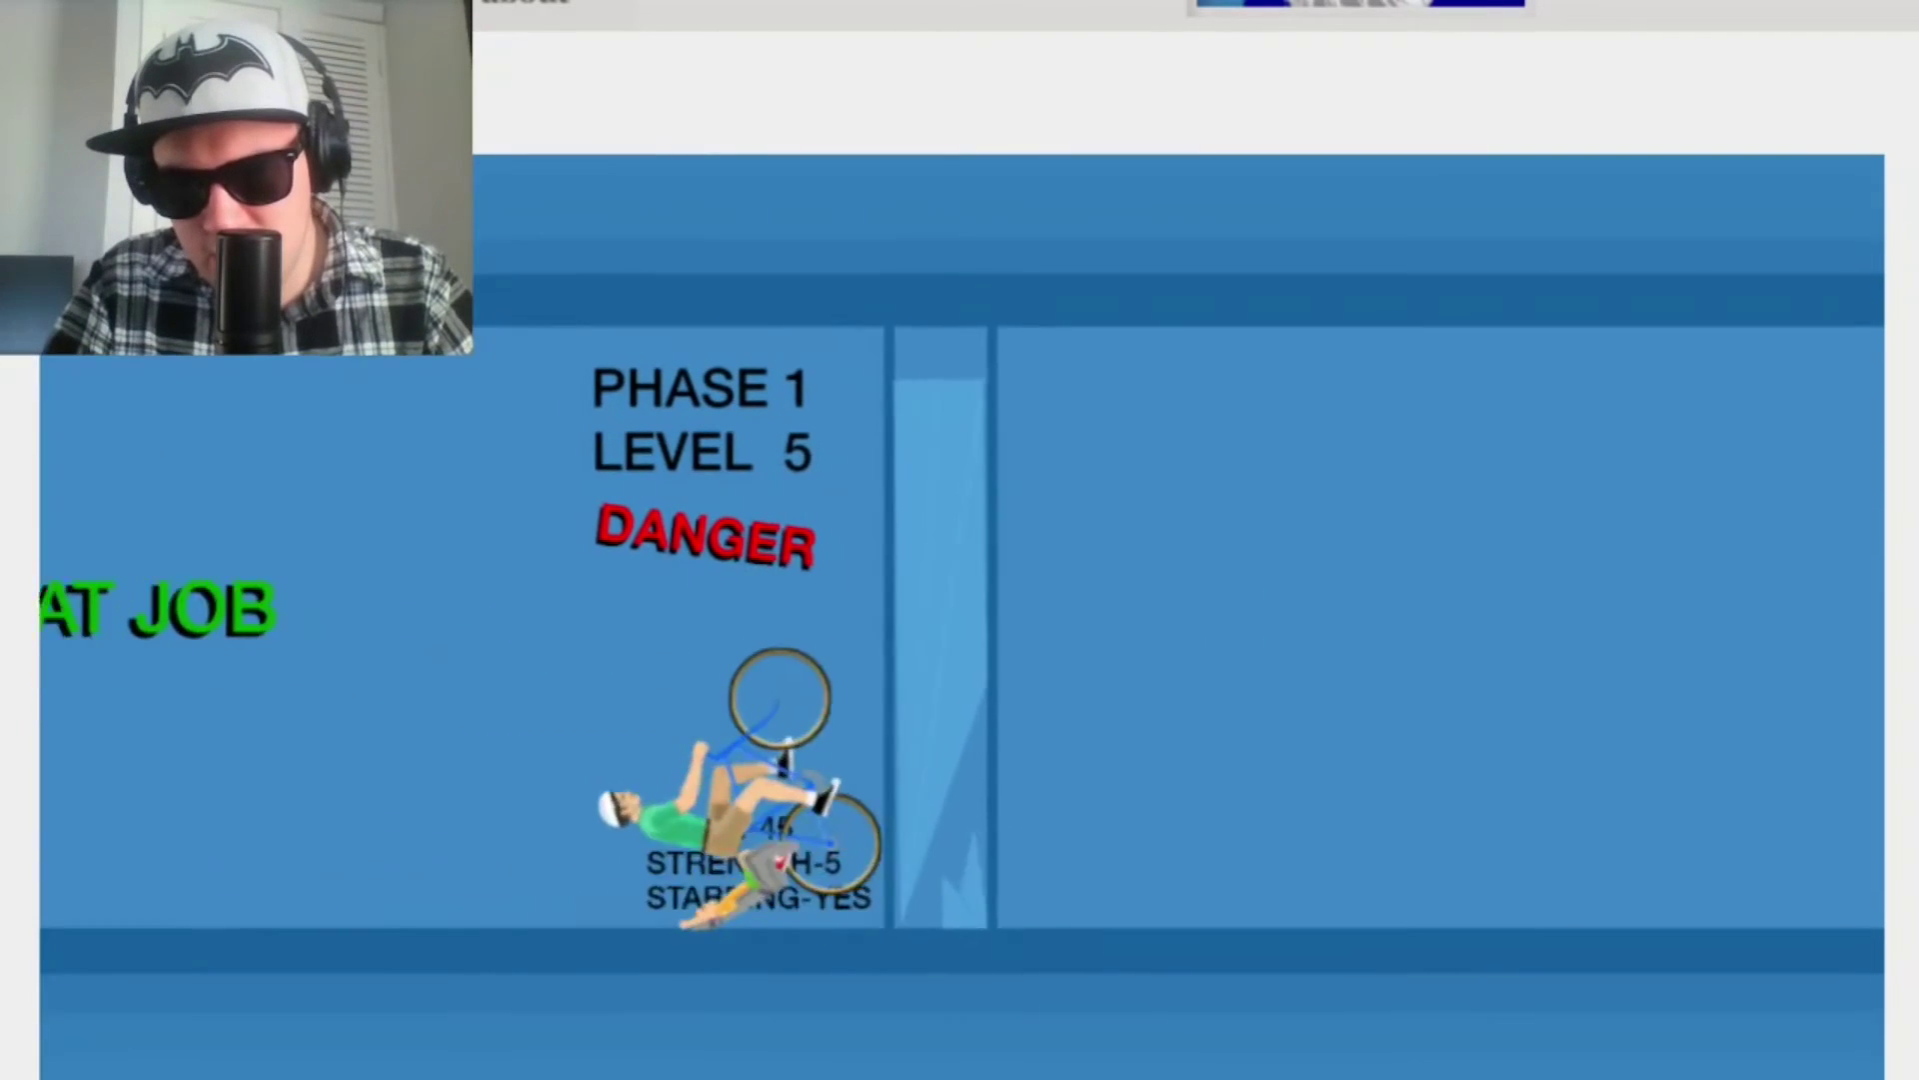
pyautogui.press('Down')
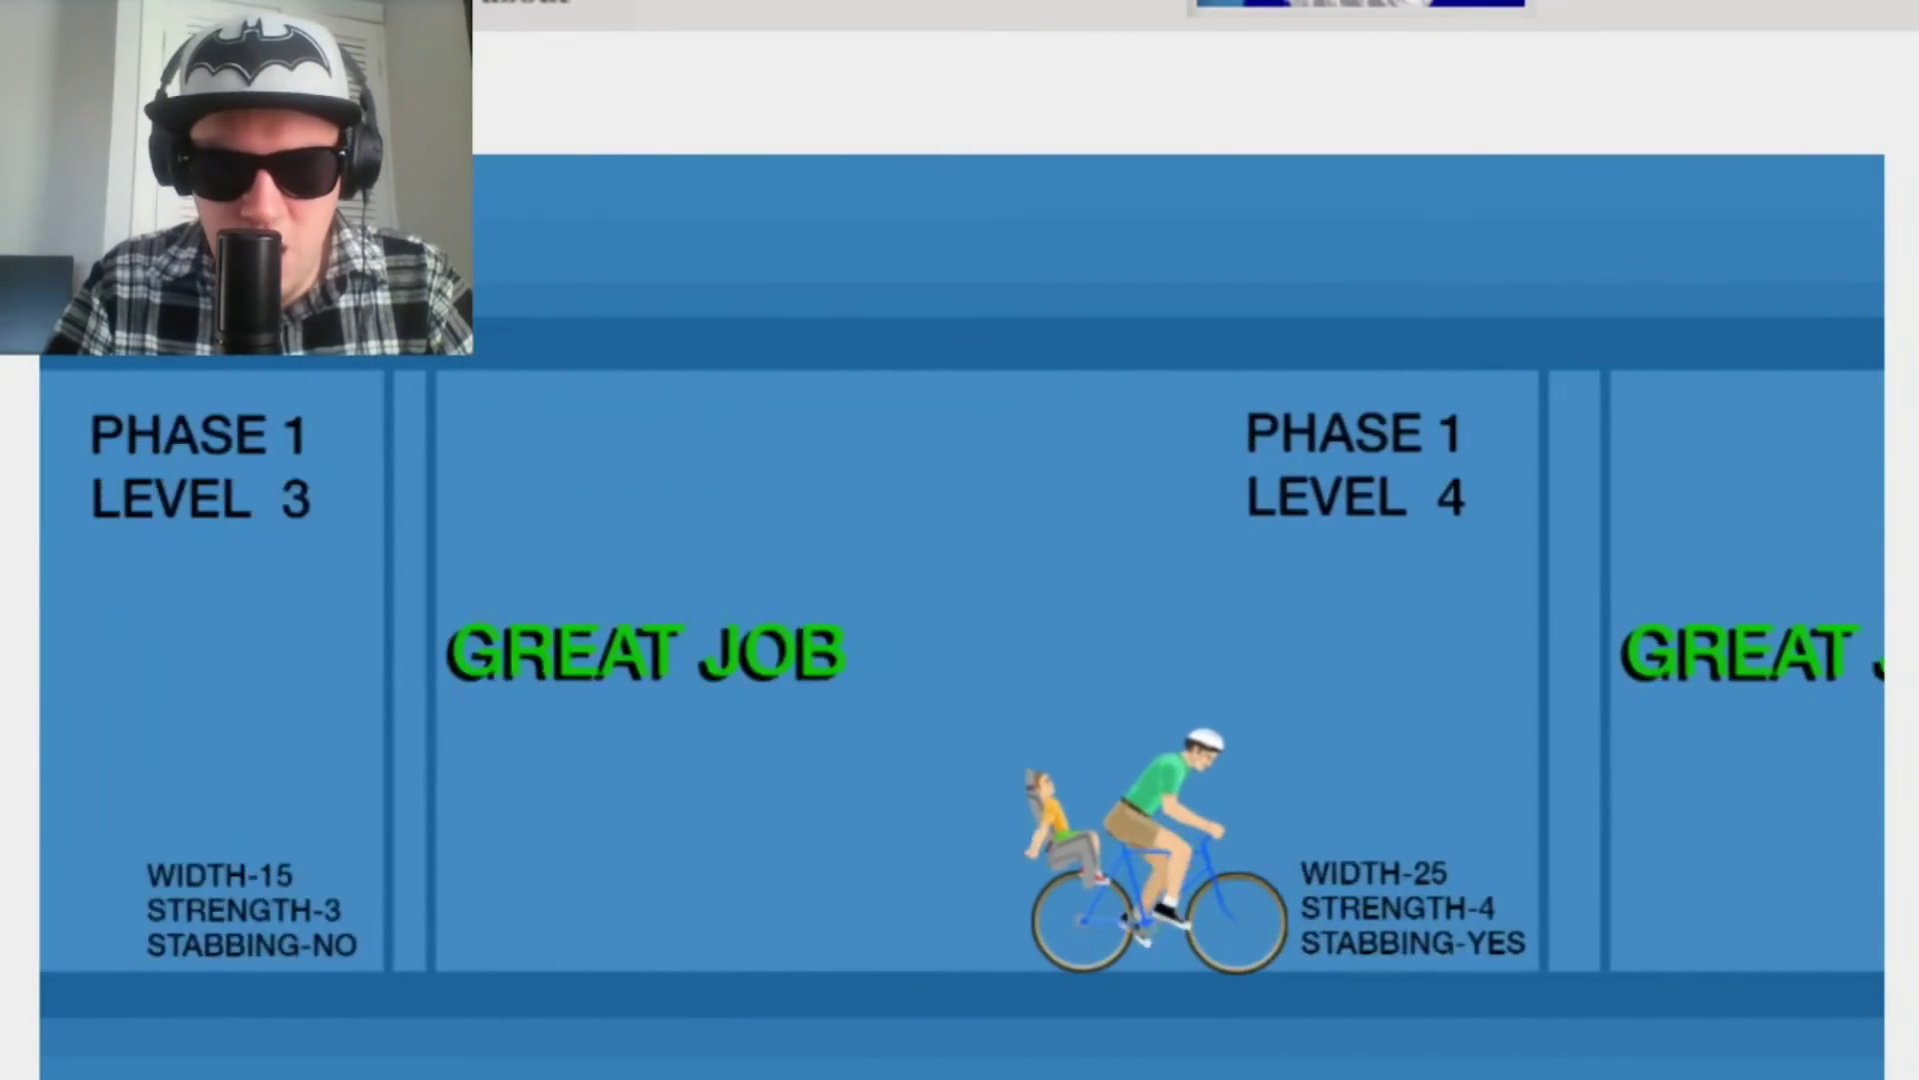
pyautogui.press('Down')
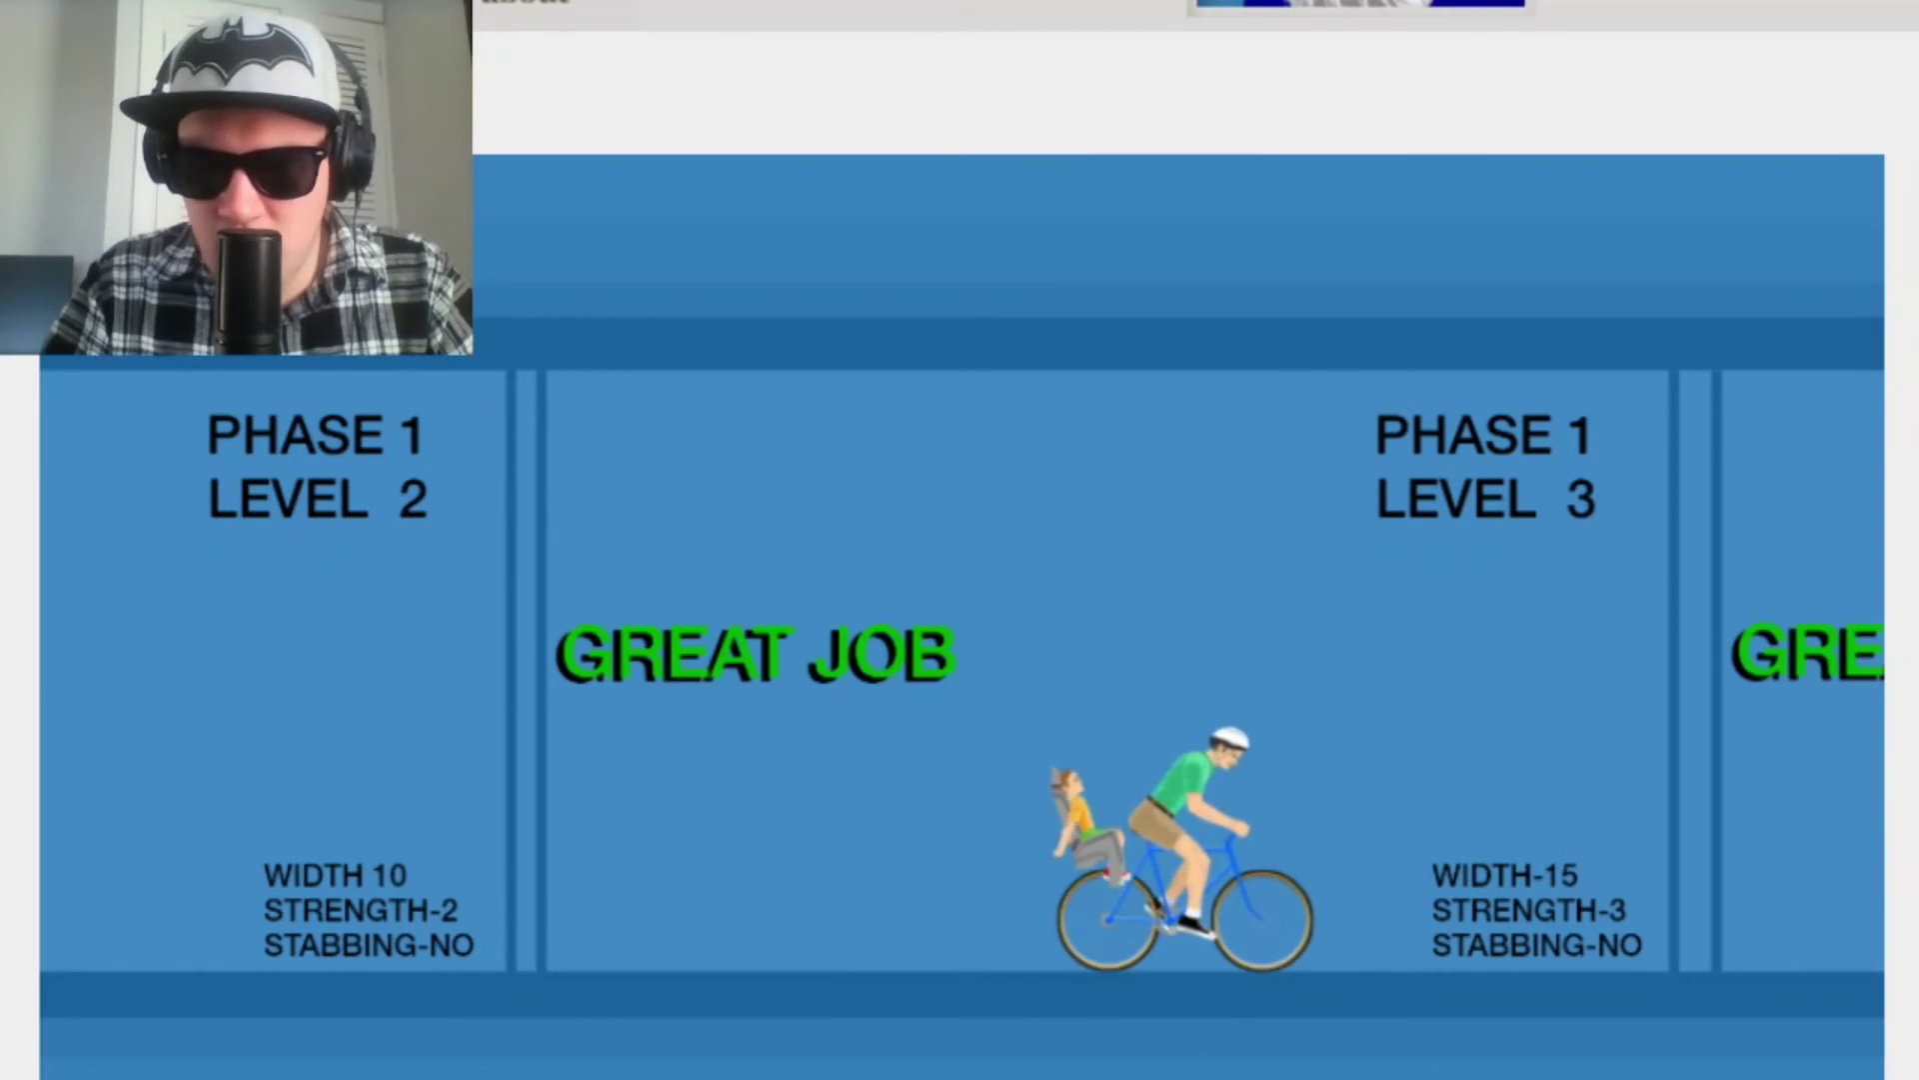
pyautogui.press('Down')
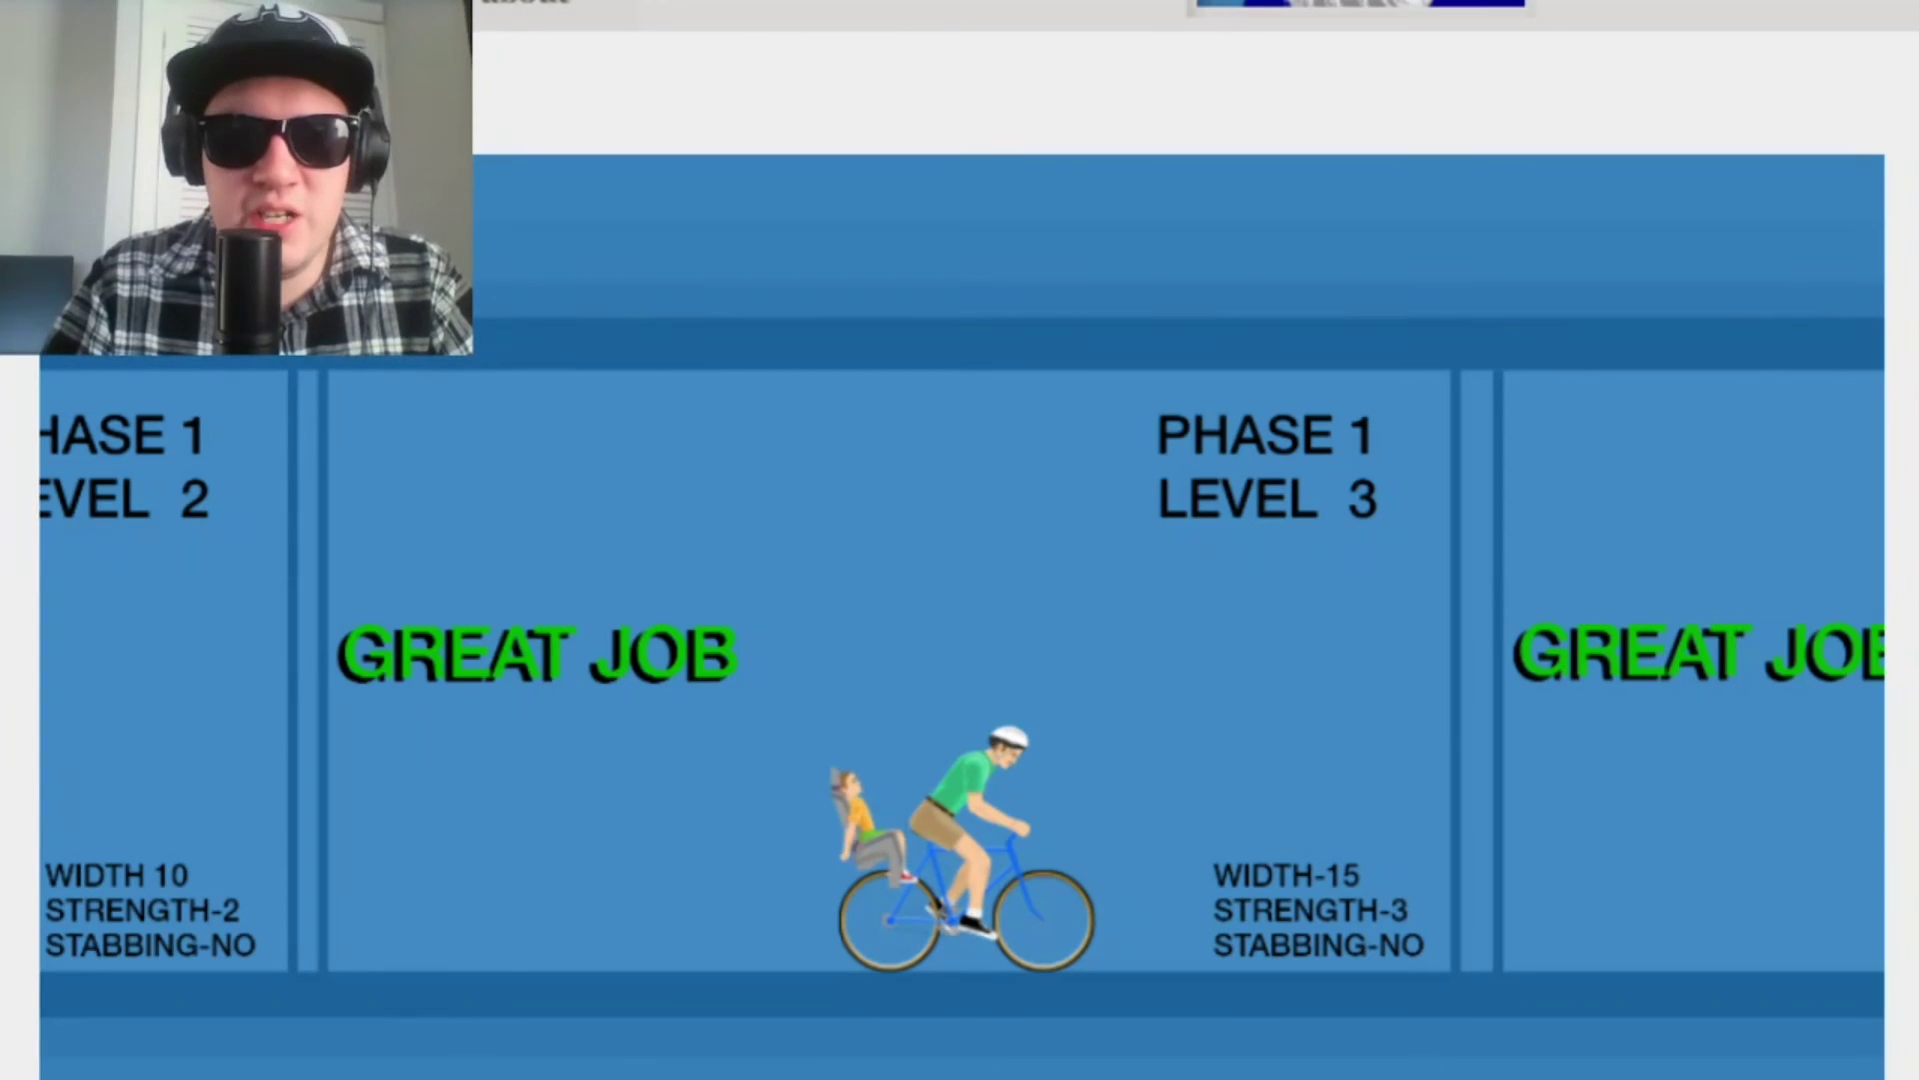
# Step: Pedal through Levels 3 and 4 into the Level 5 danger zone, then roll back
pyautogui.press('Up')
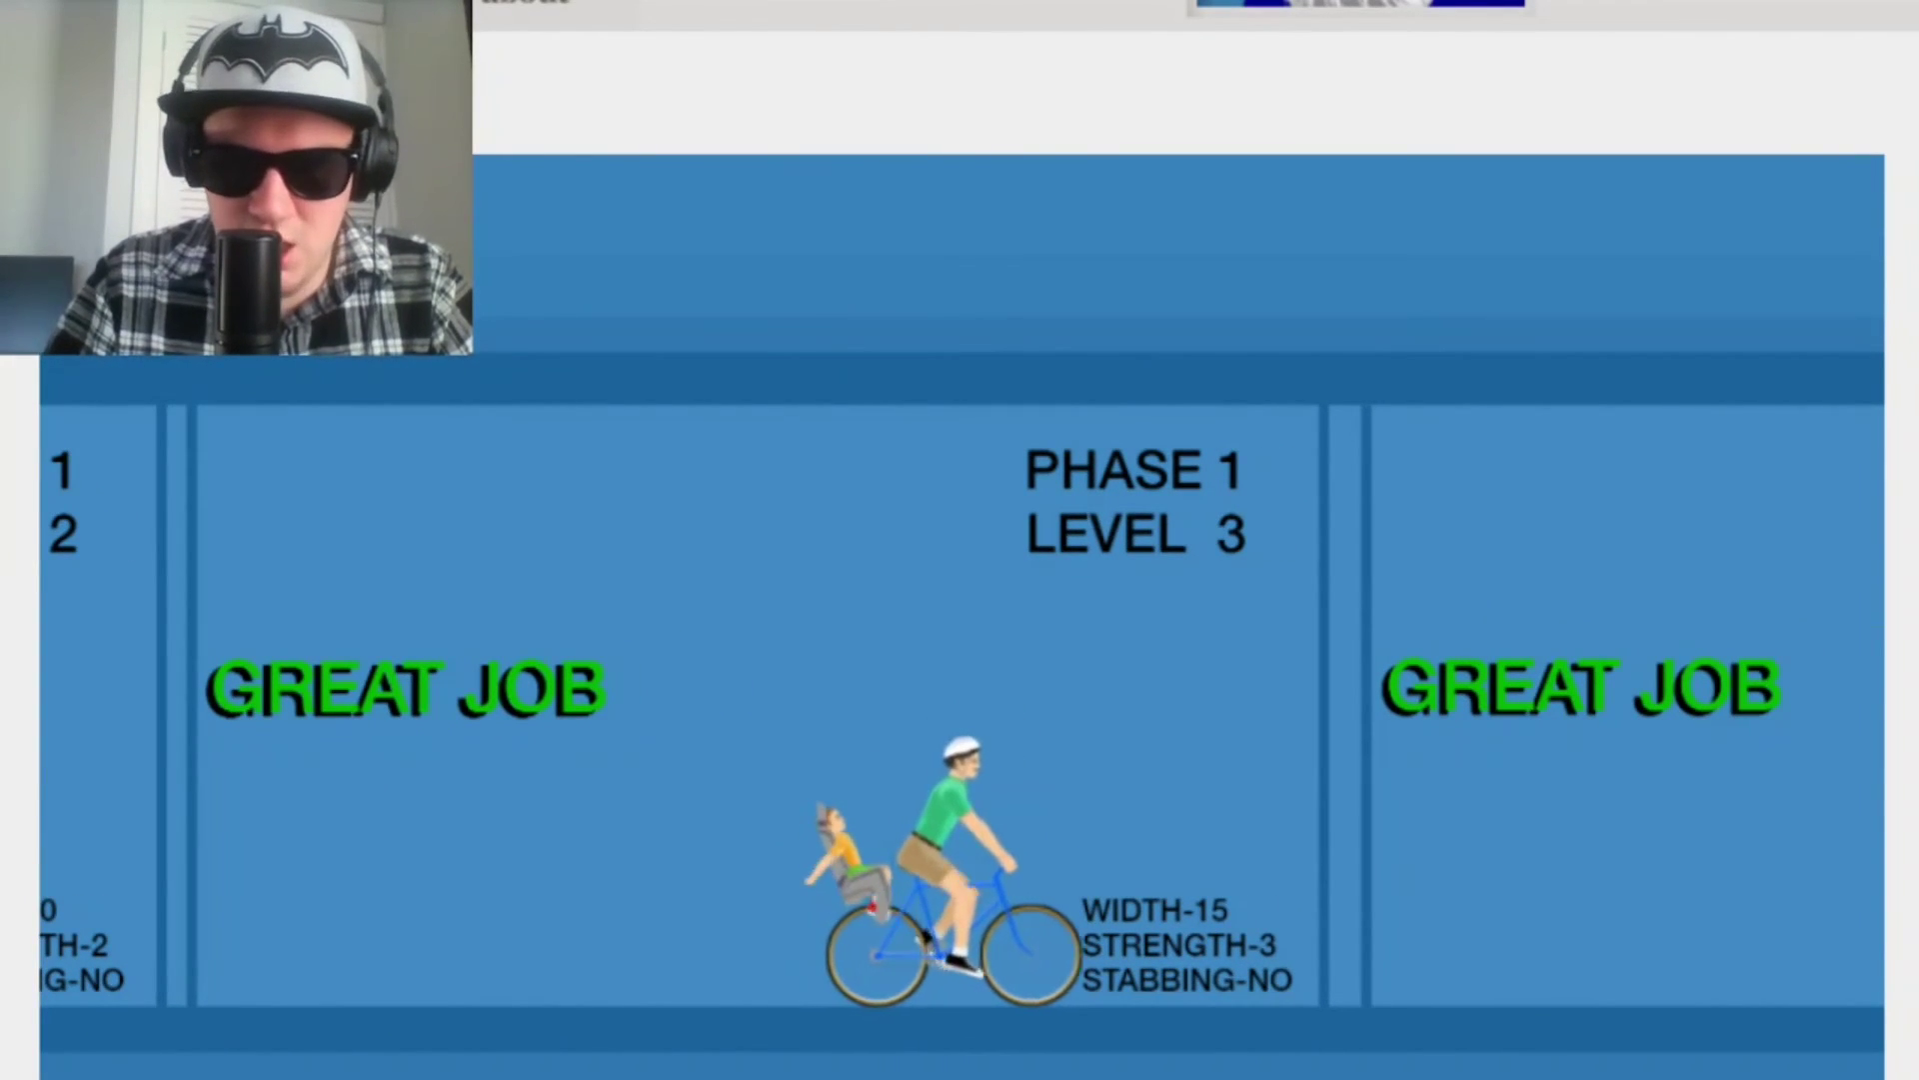
pyautogui.press('Up')
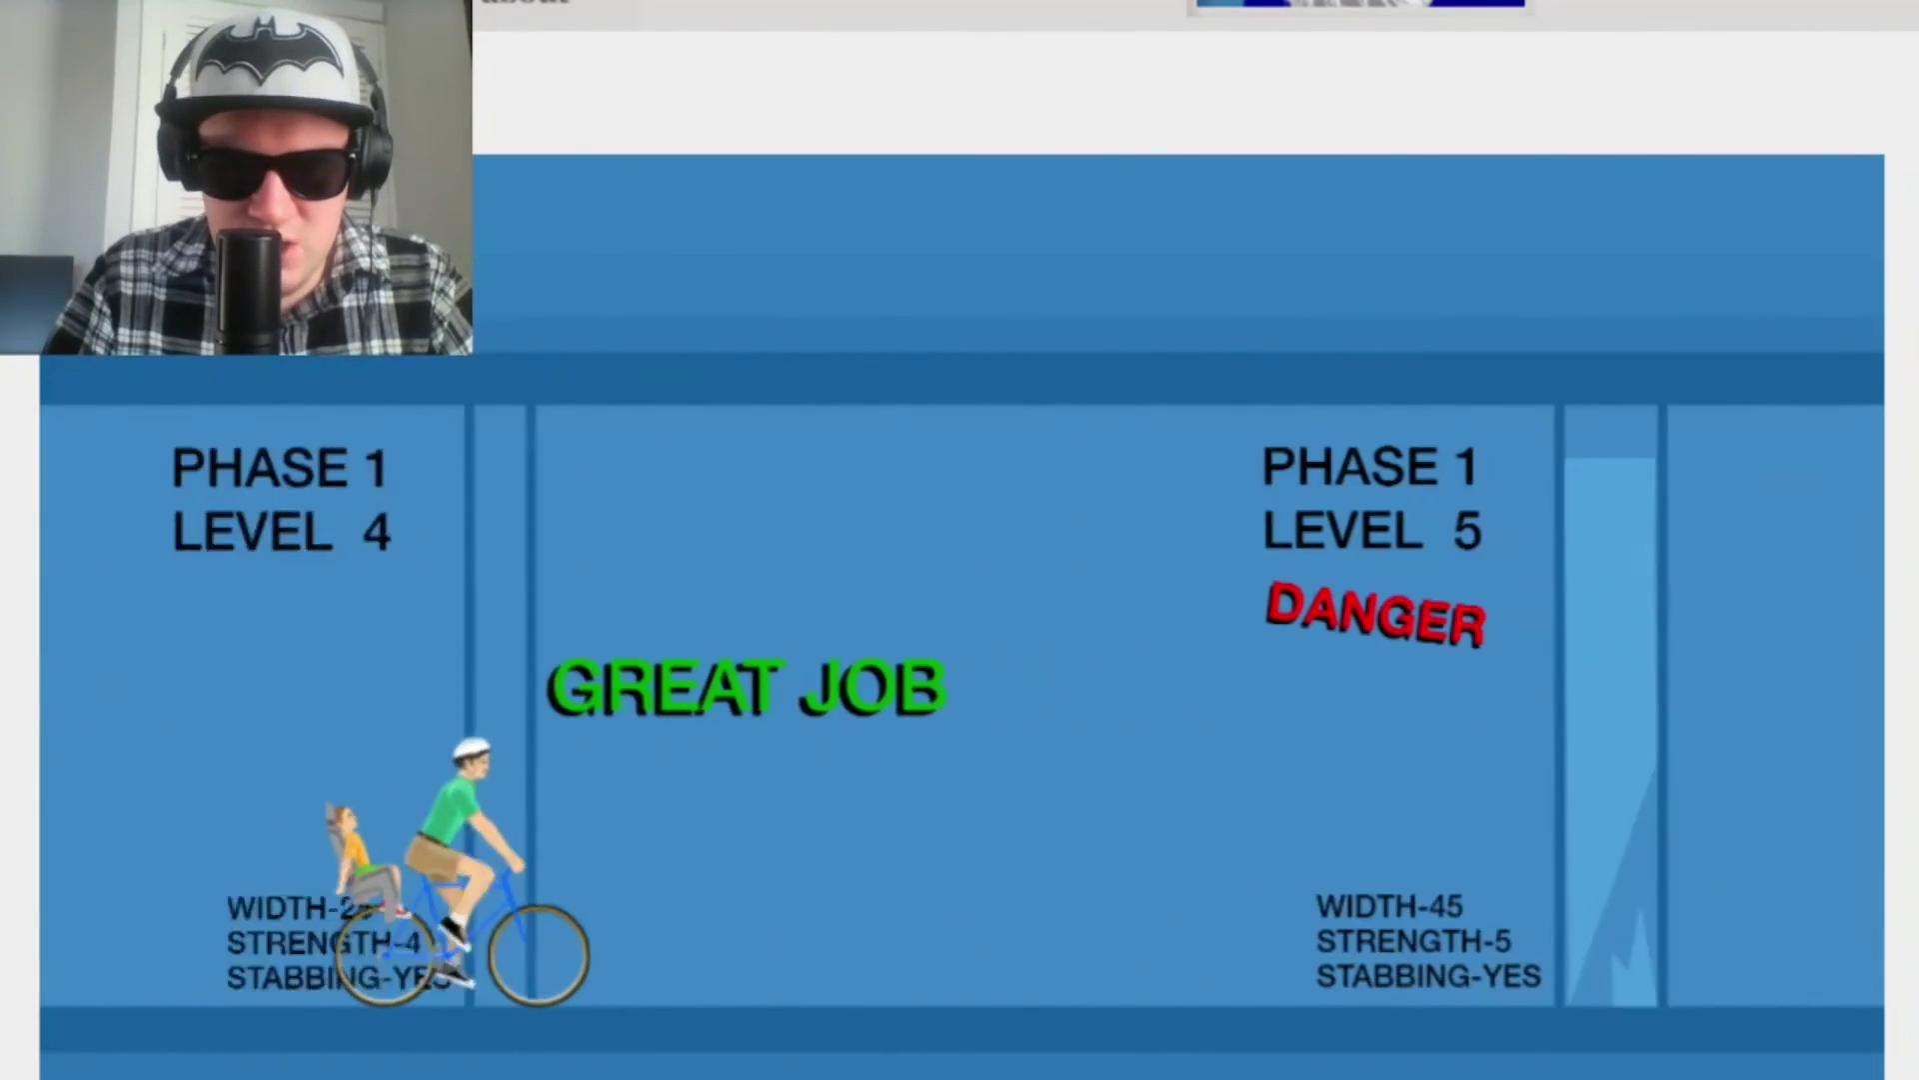
pyautogui.press('Up')
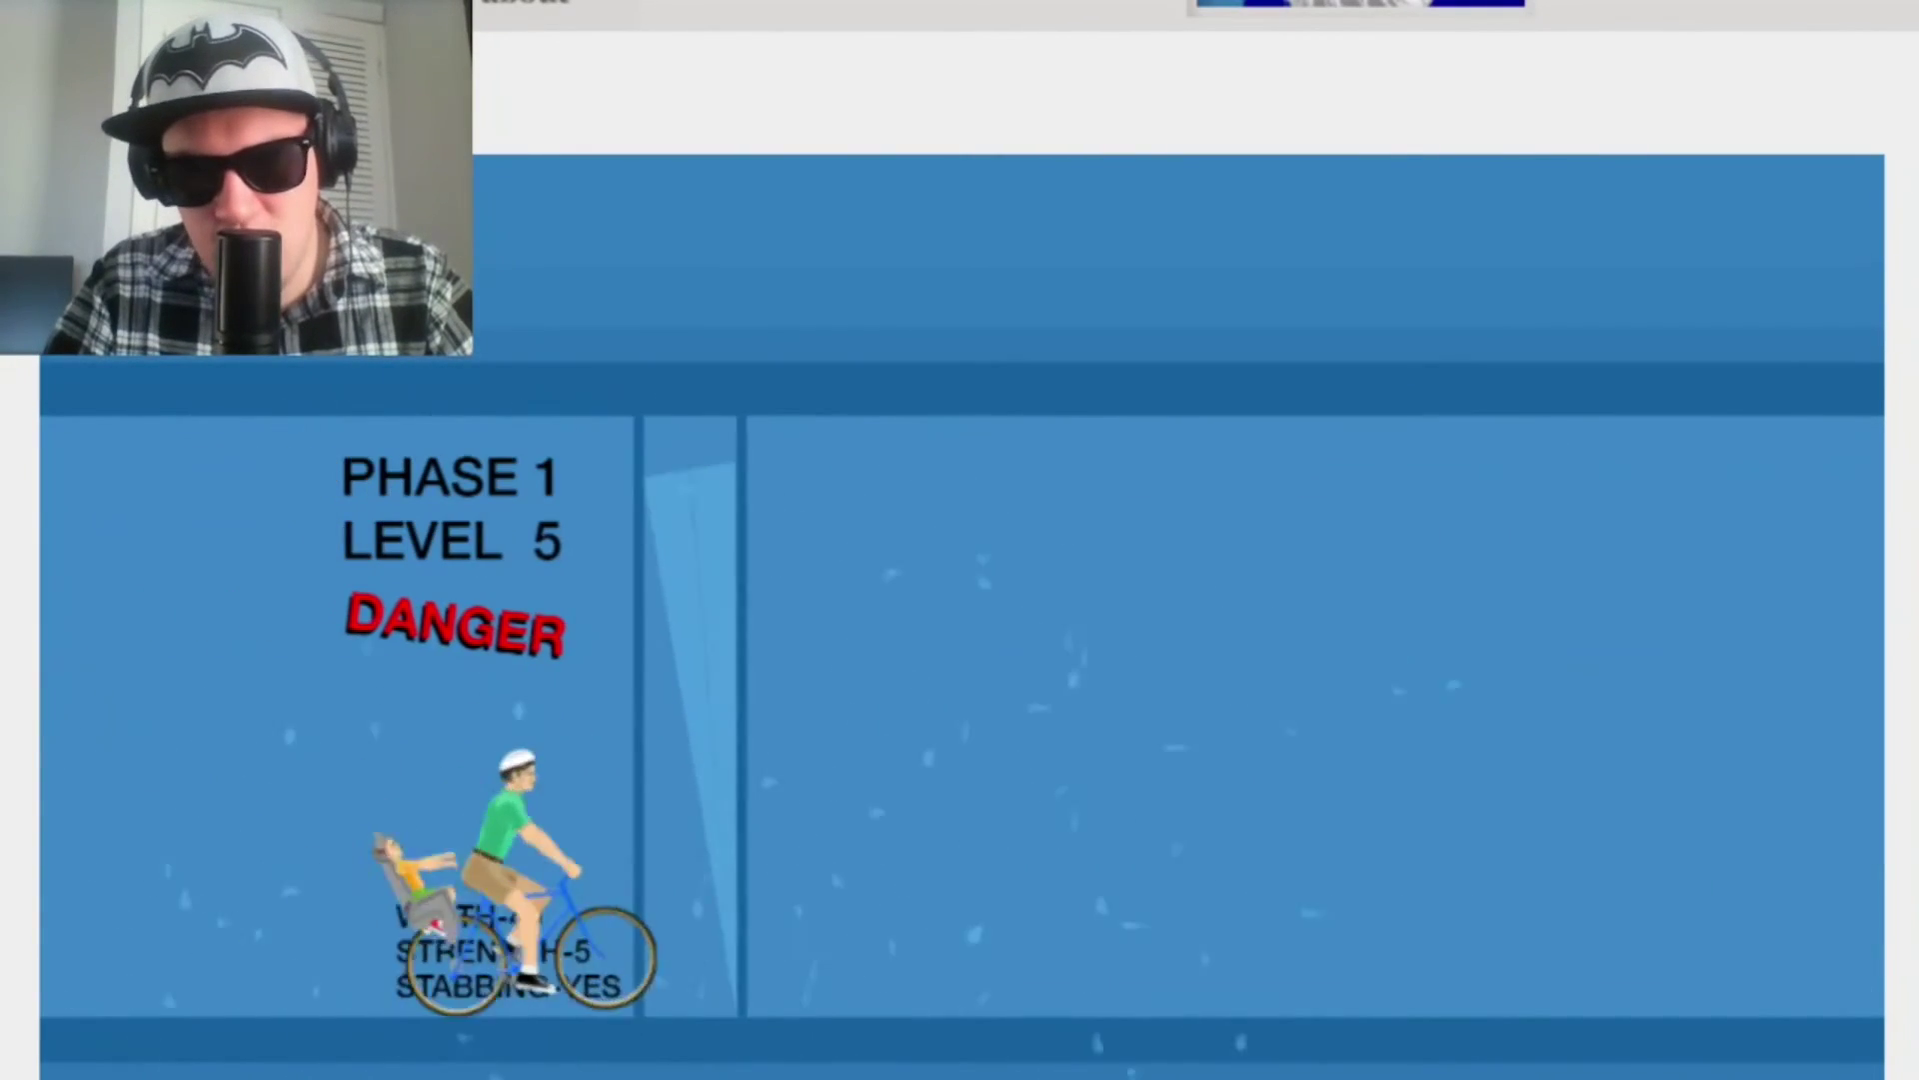
pyautogui.press('Left')
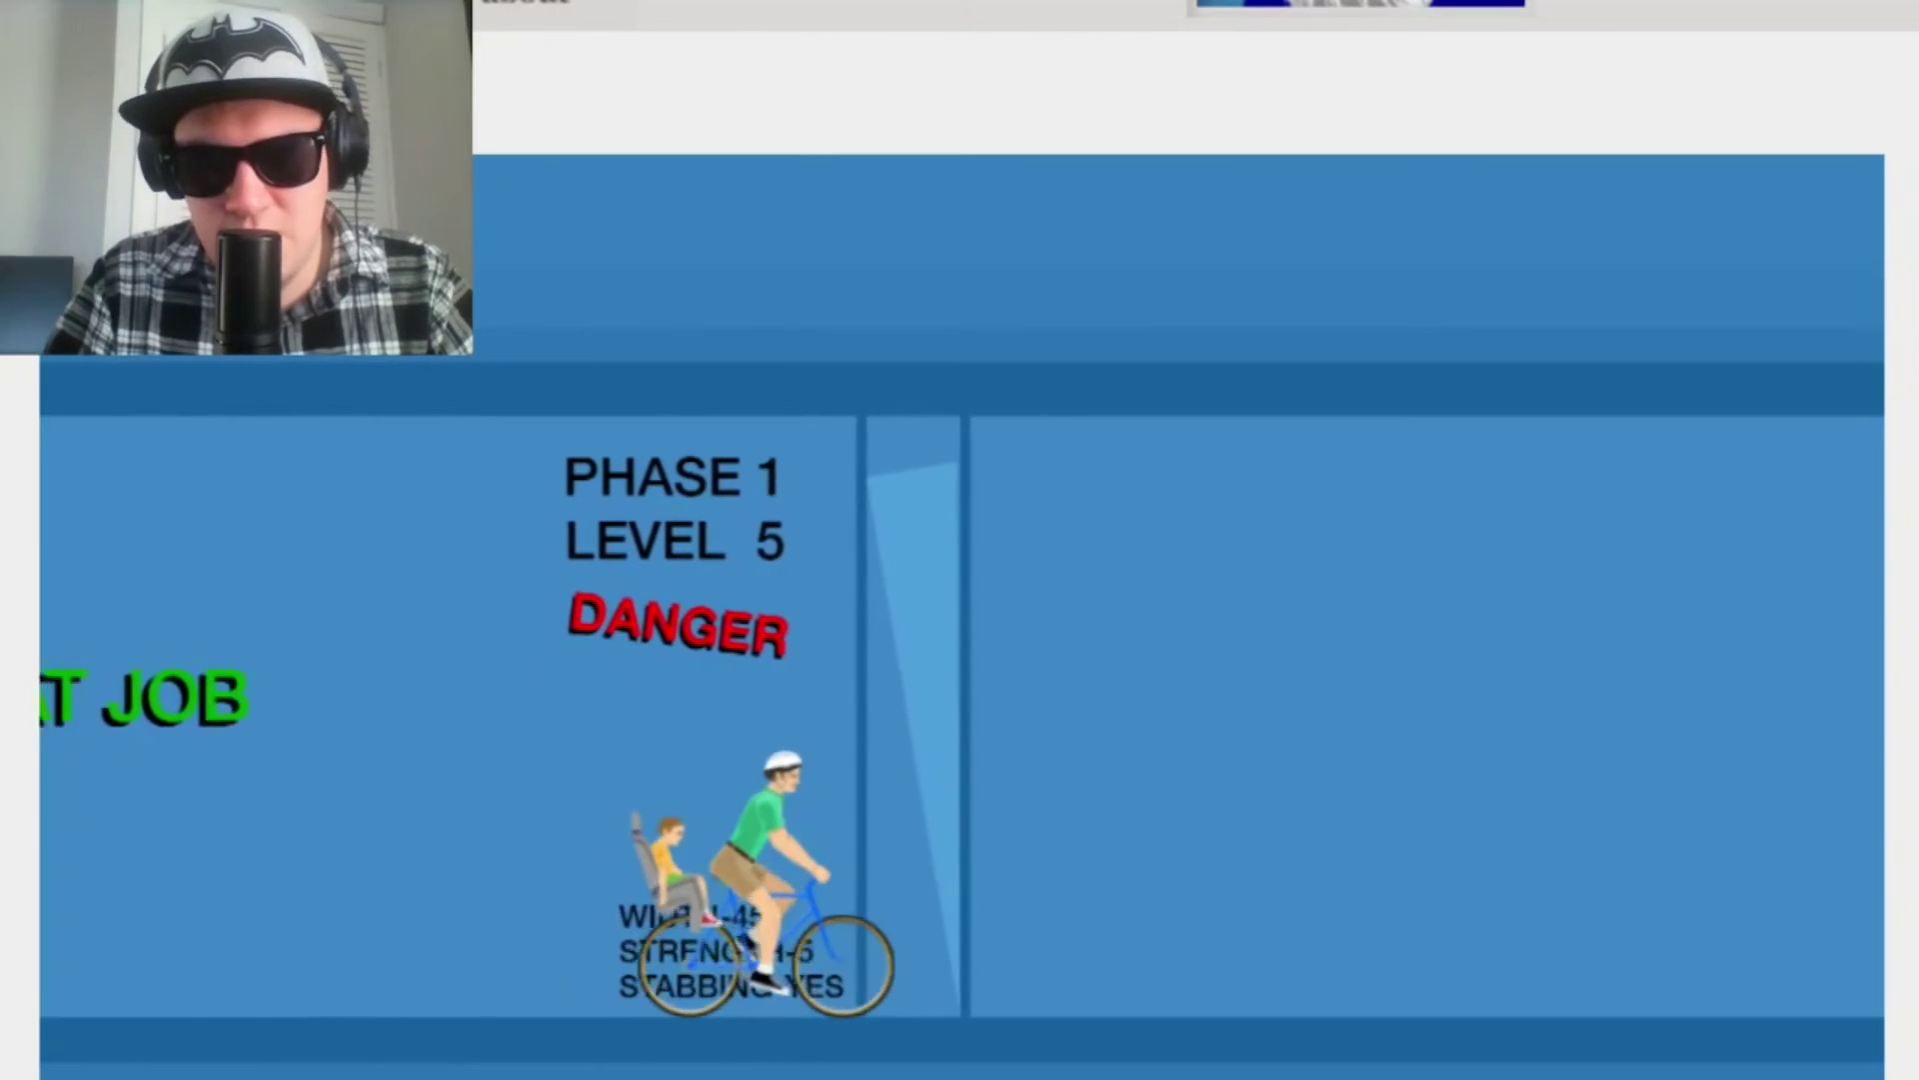
# Step: Reverse to Level 1, then ride forward and crash through the Level 5 glass pane
pyautogui.press('Down')
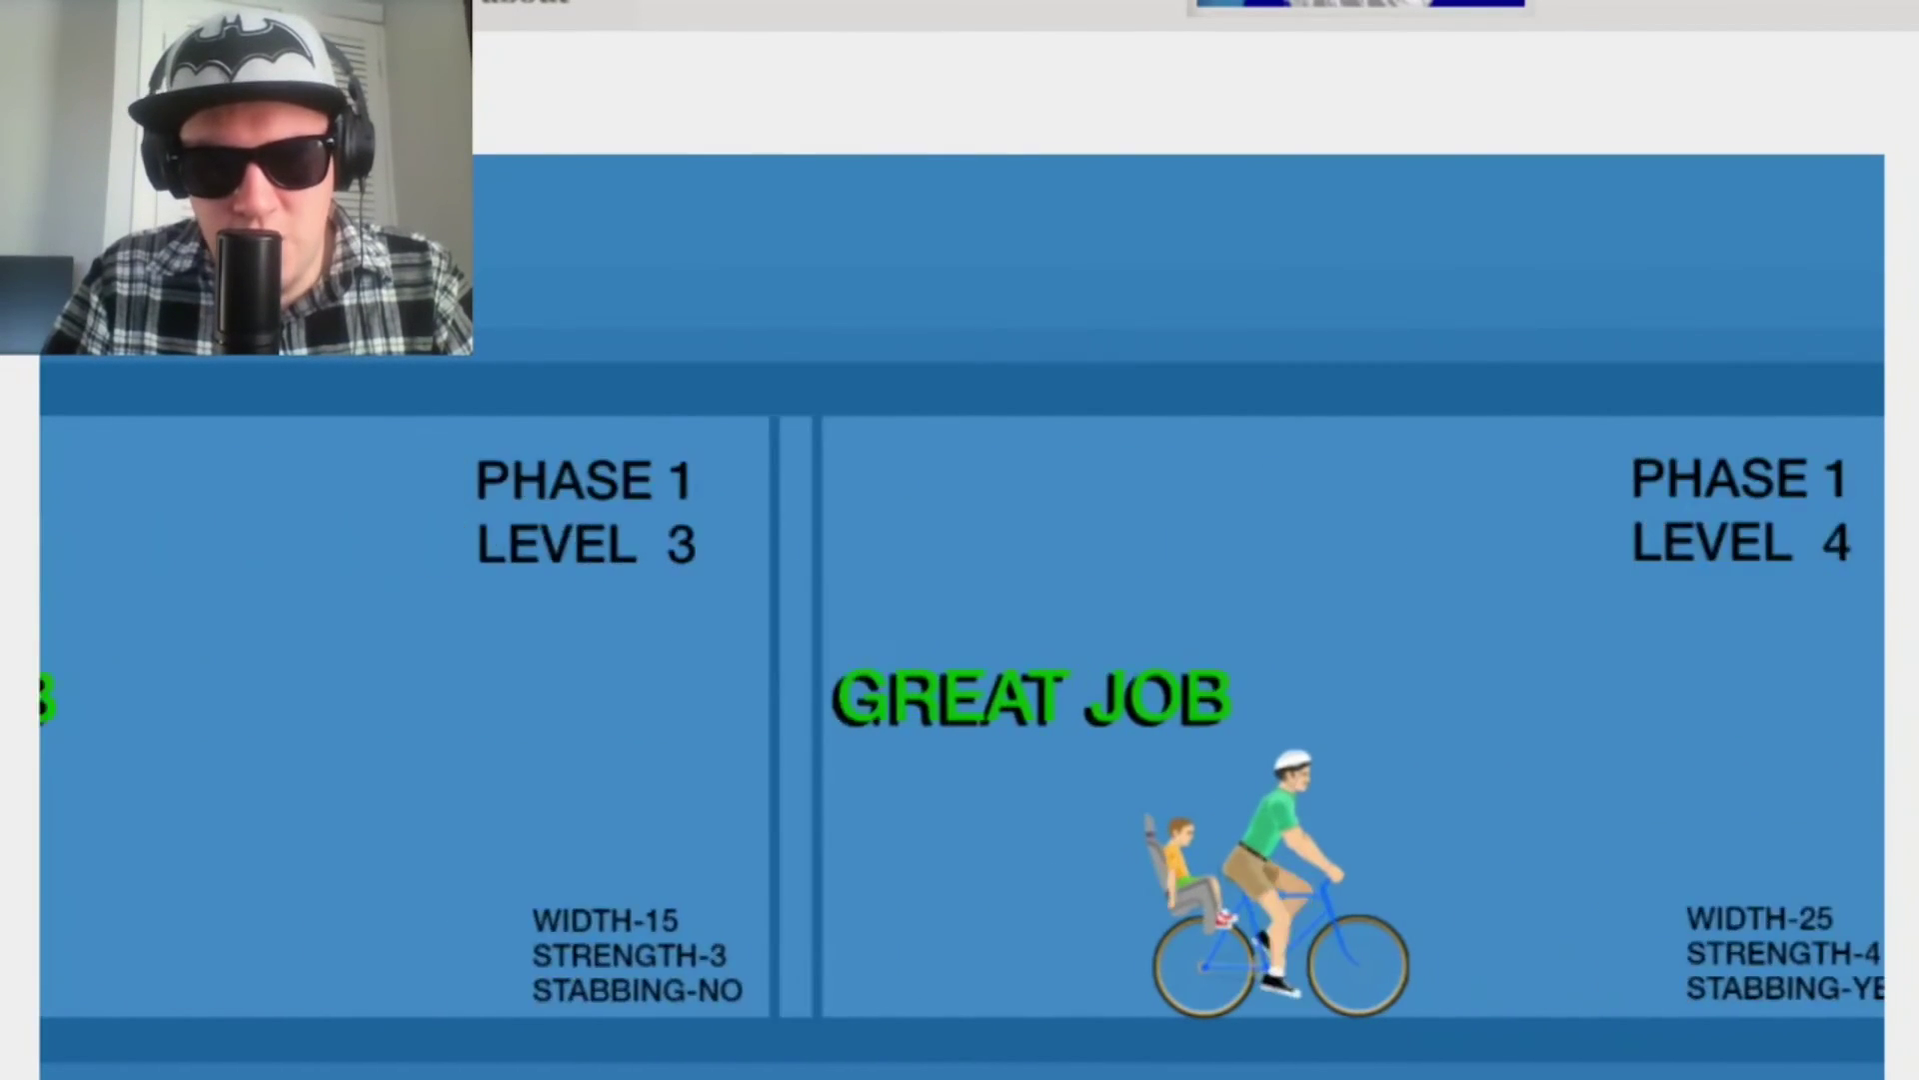
pyautogui.press('Down')
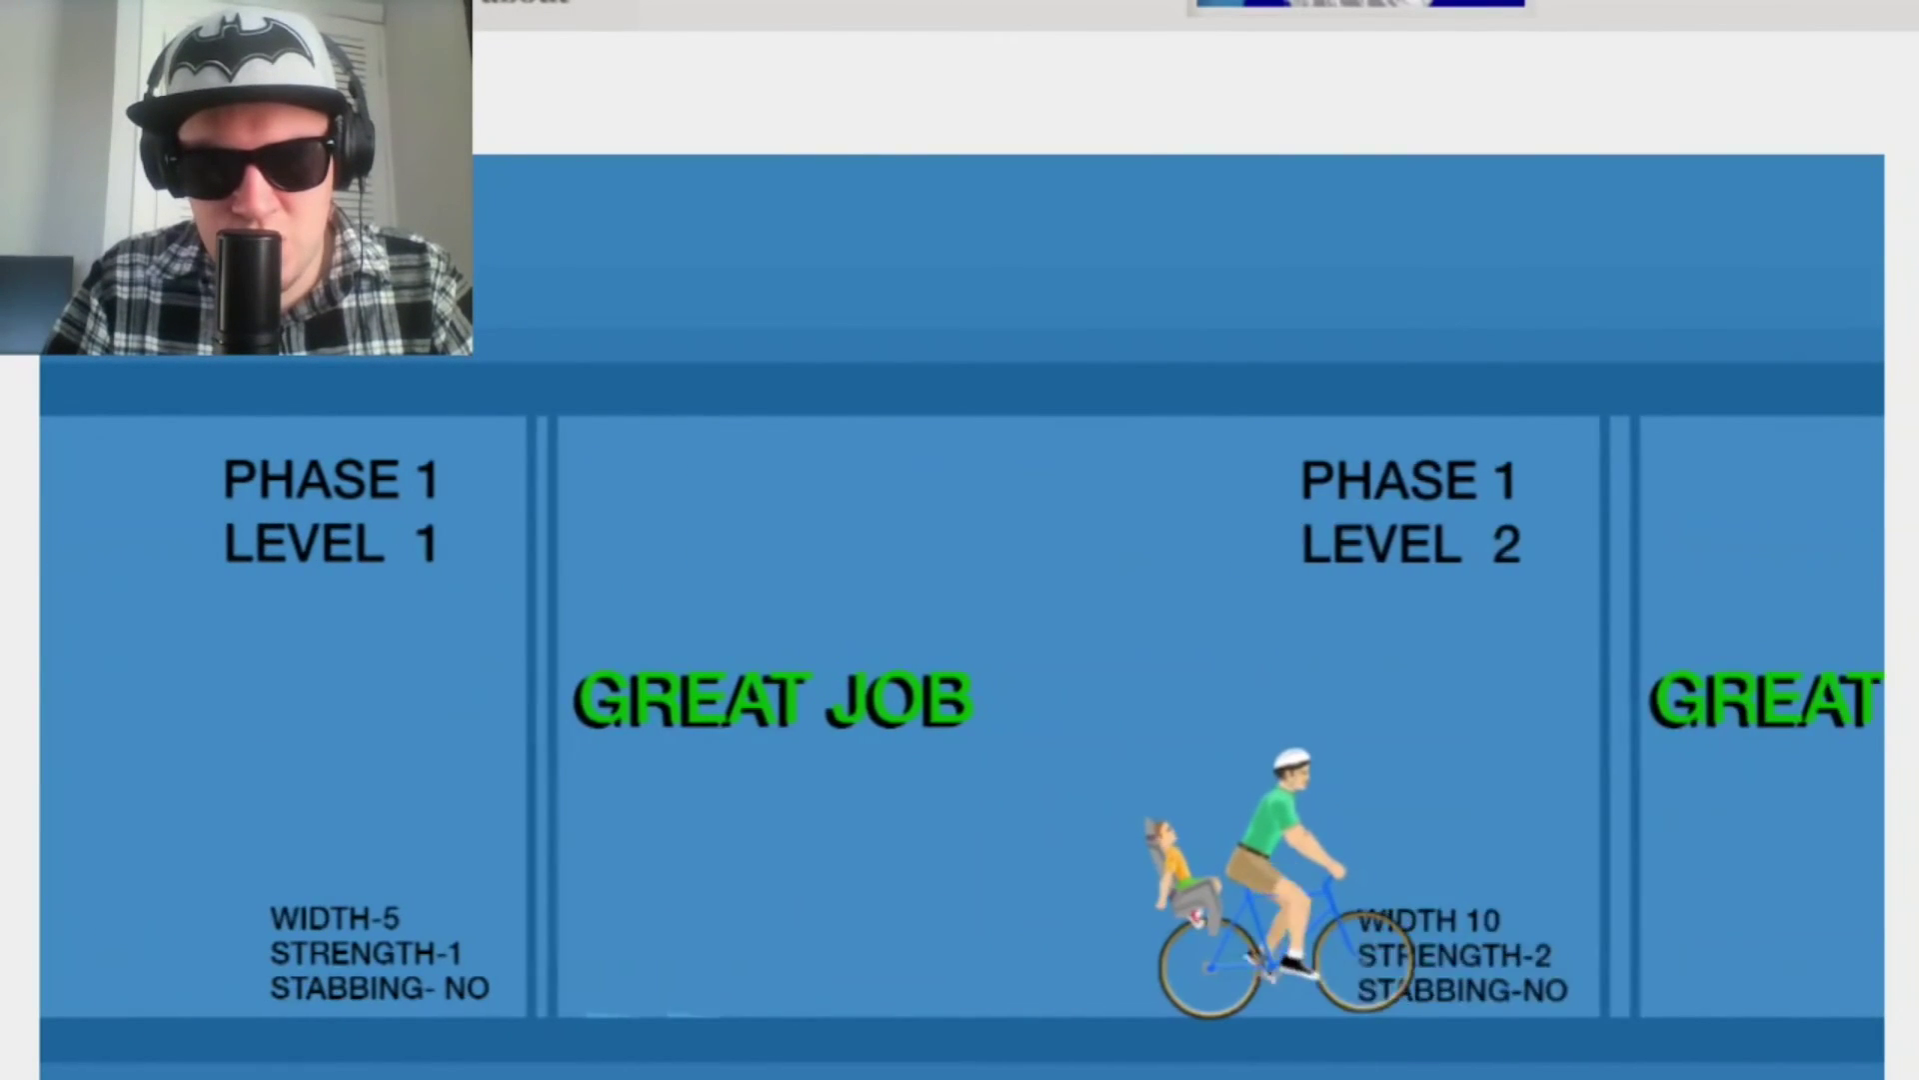
pyautogui.press('Down')
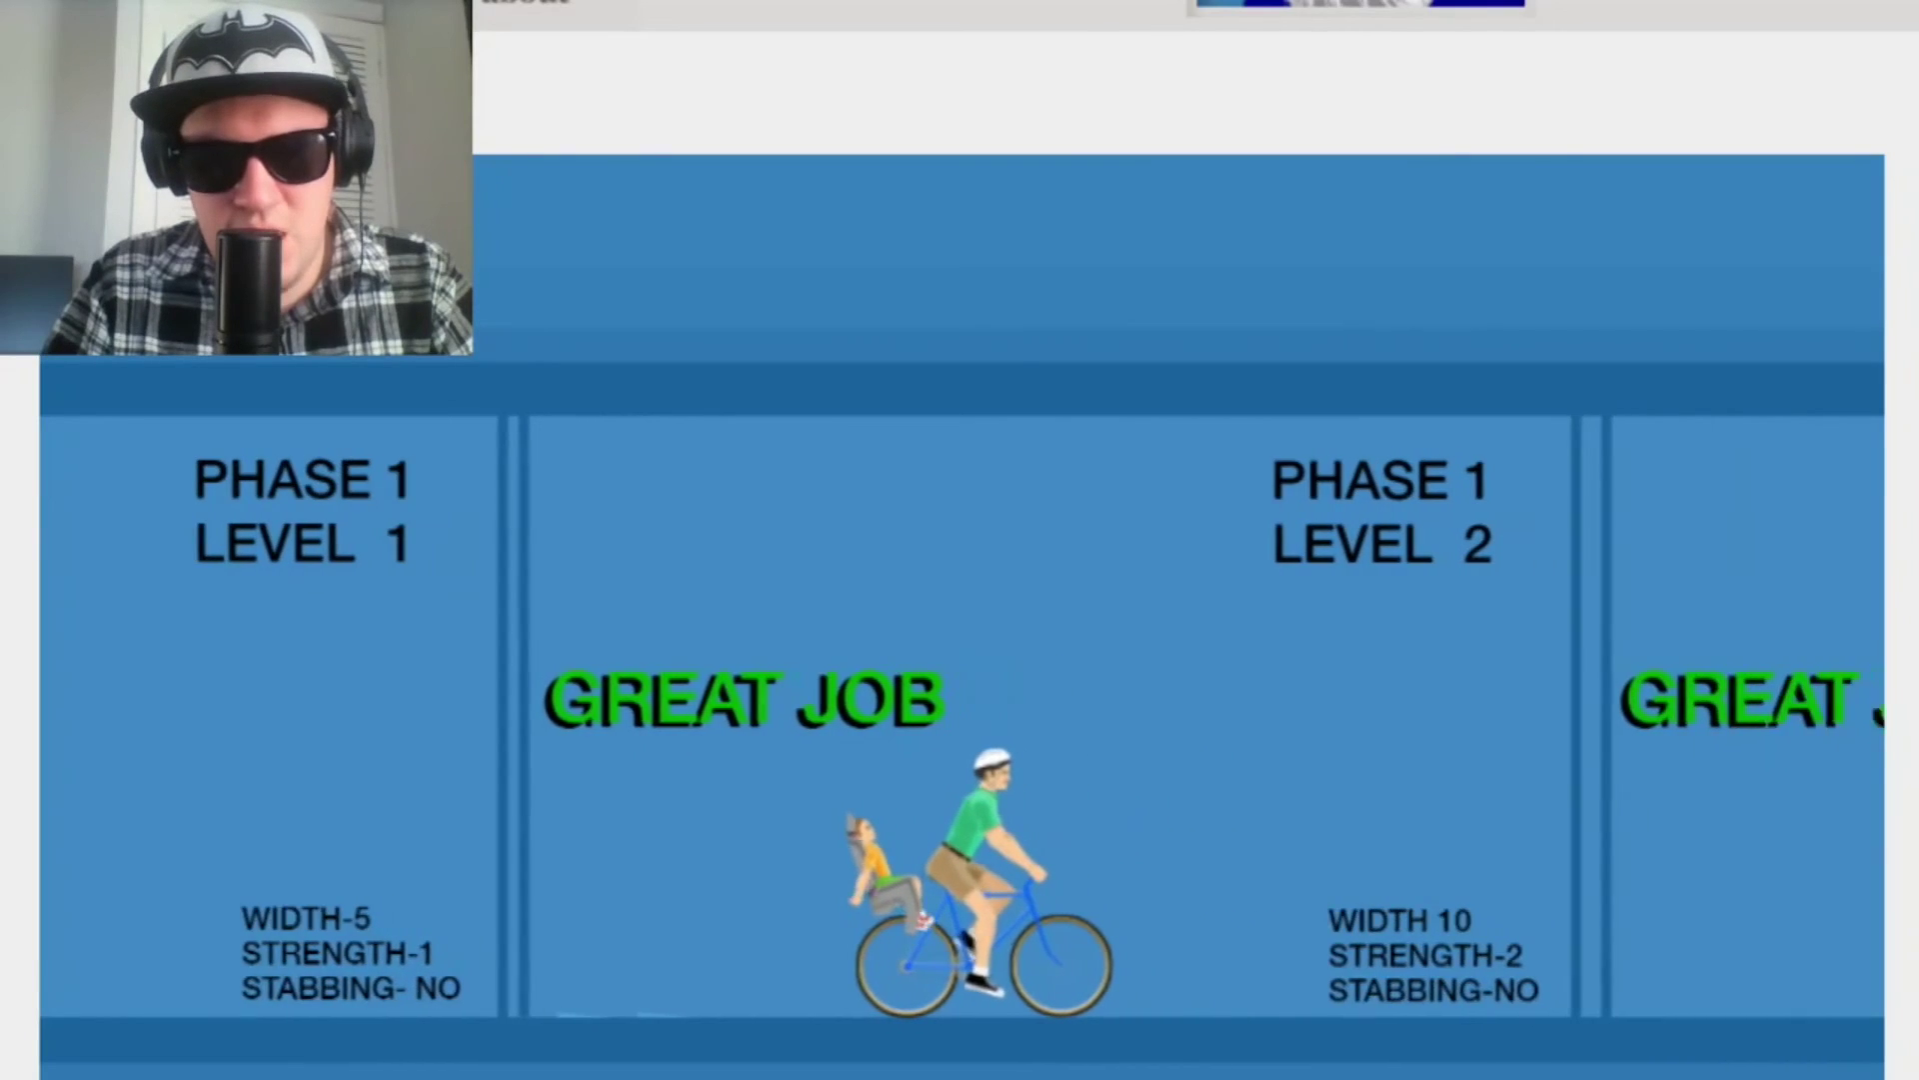
pyautogui.press('Up')
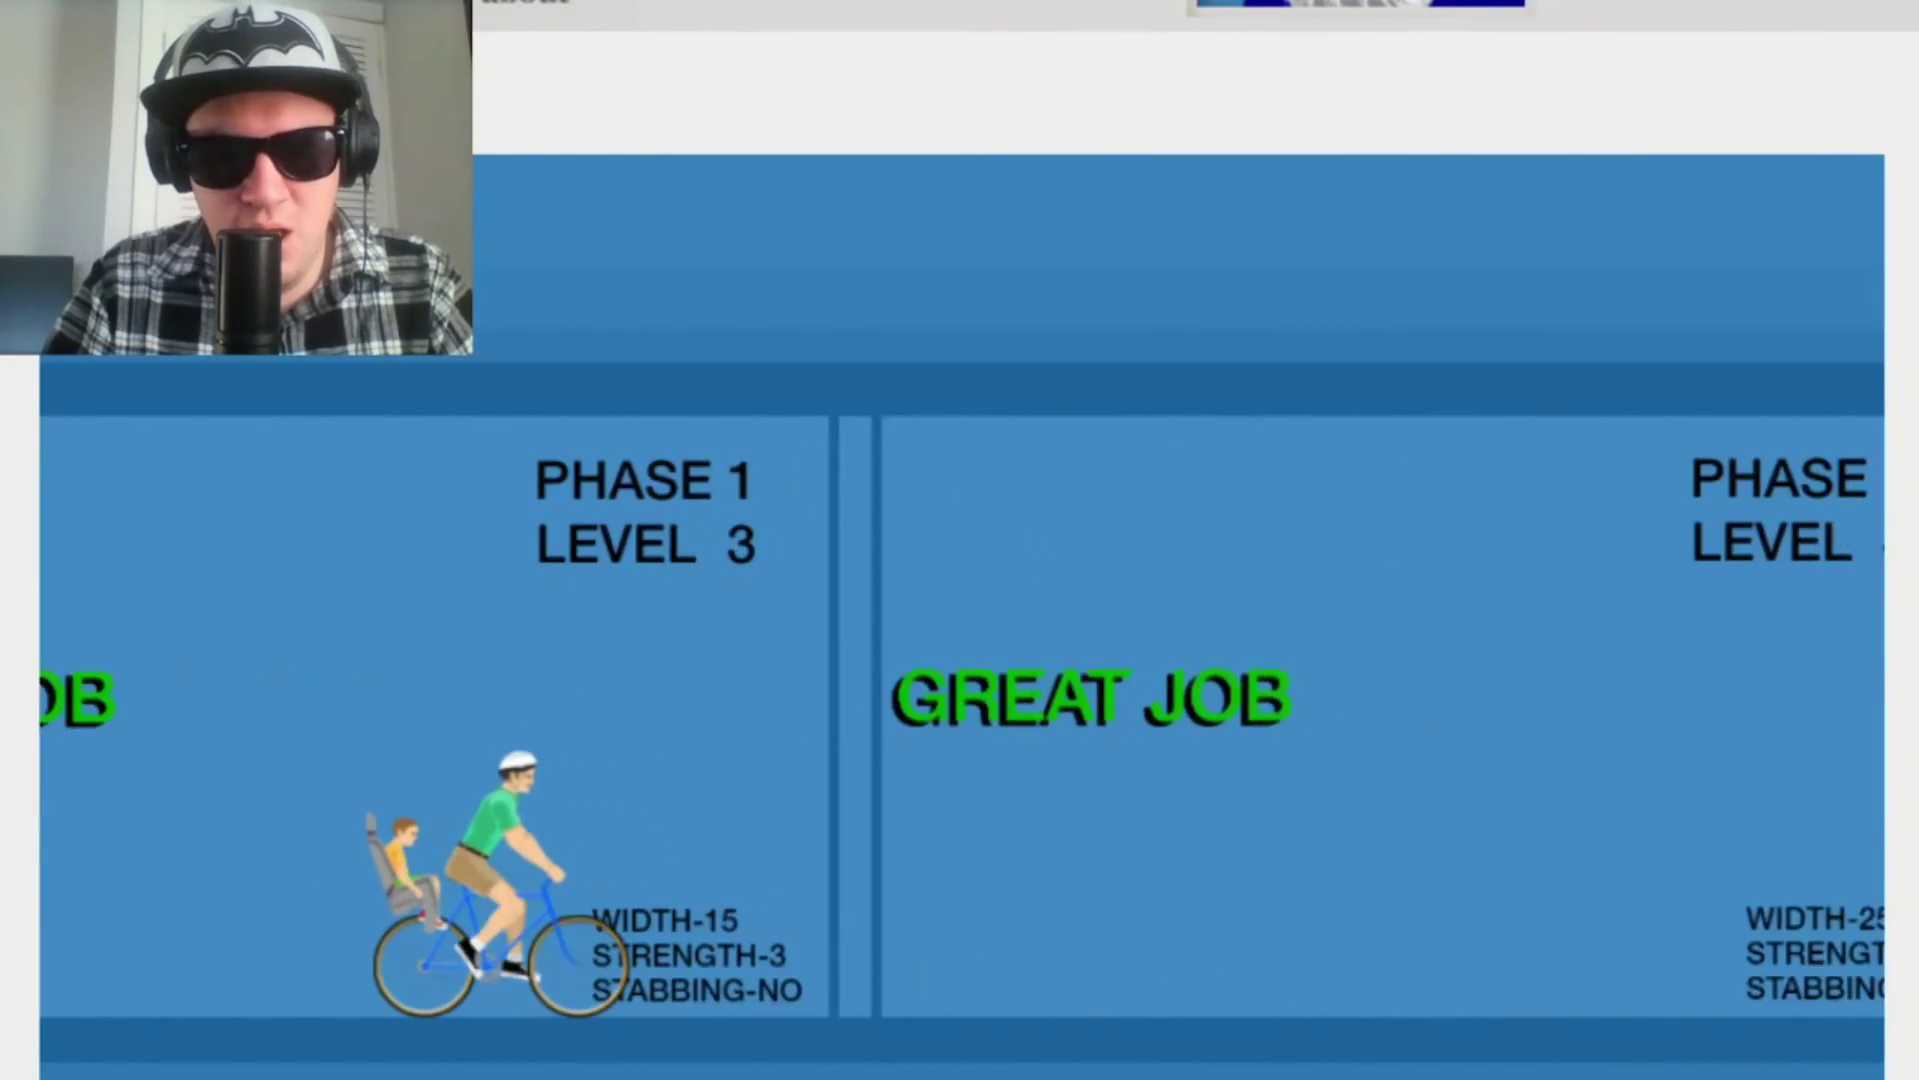
pyautogui.press('Up')
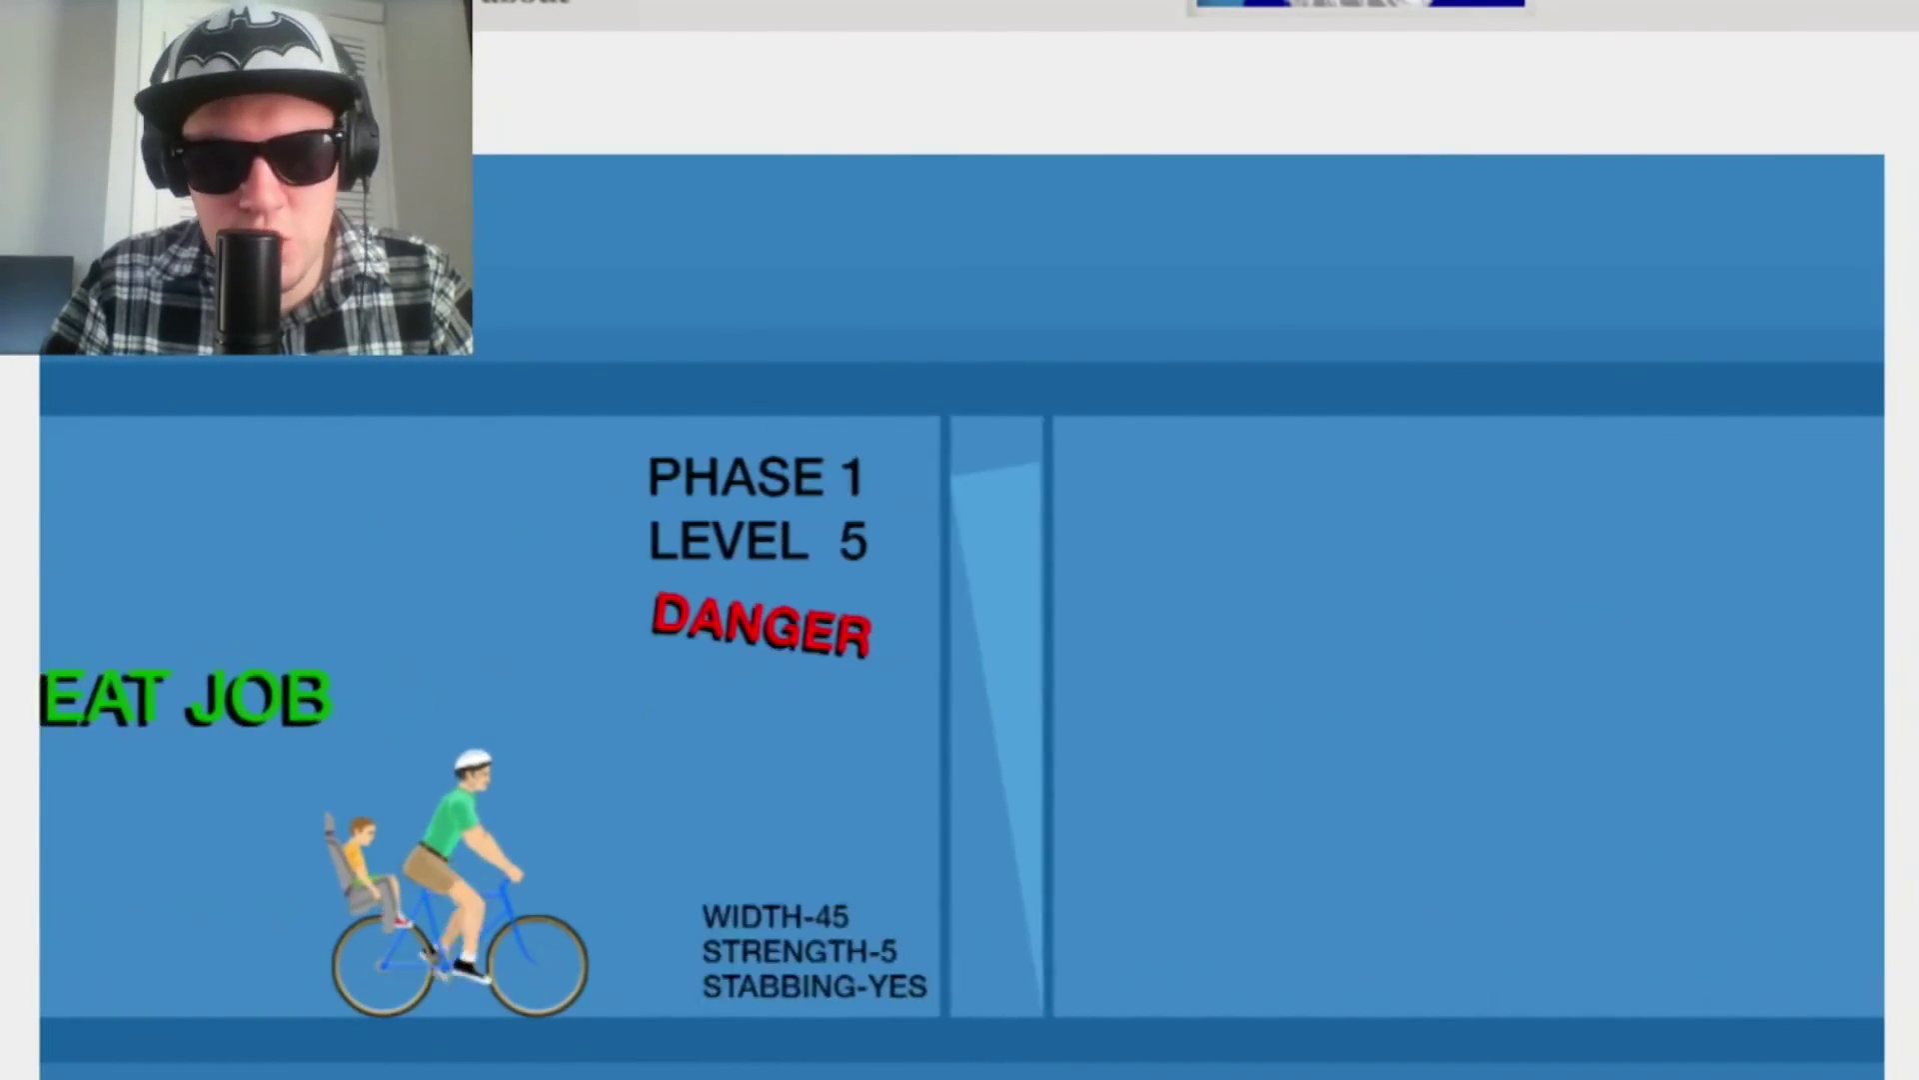
pyautogui.press('Up')
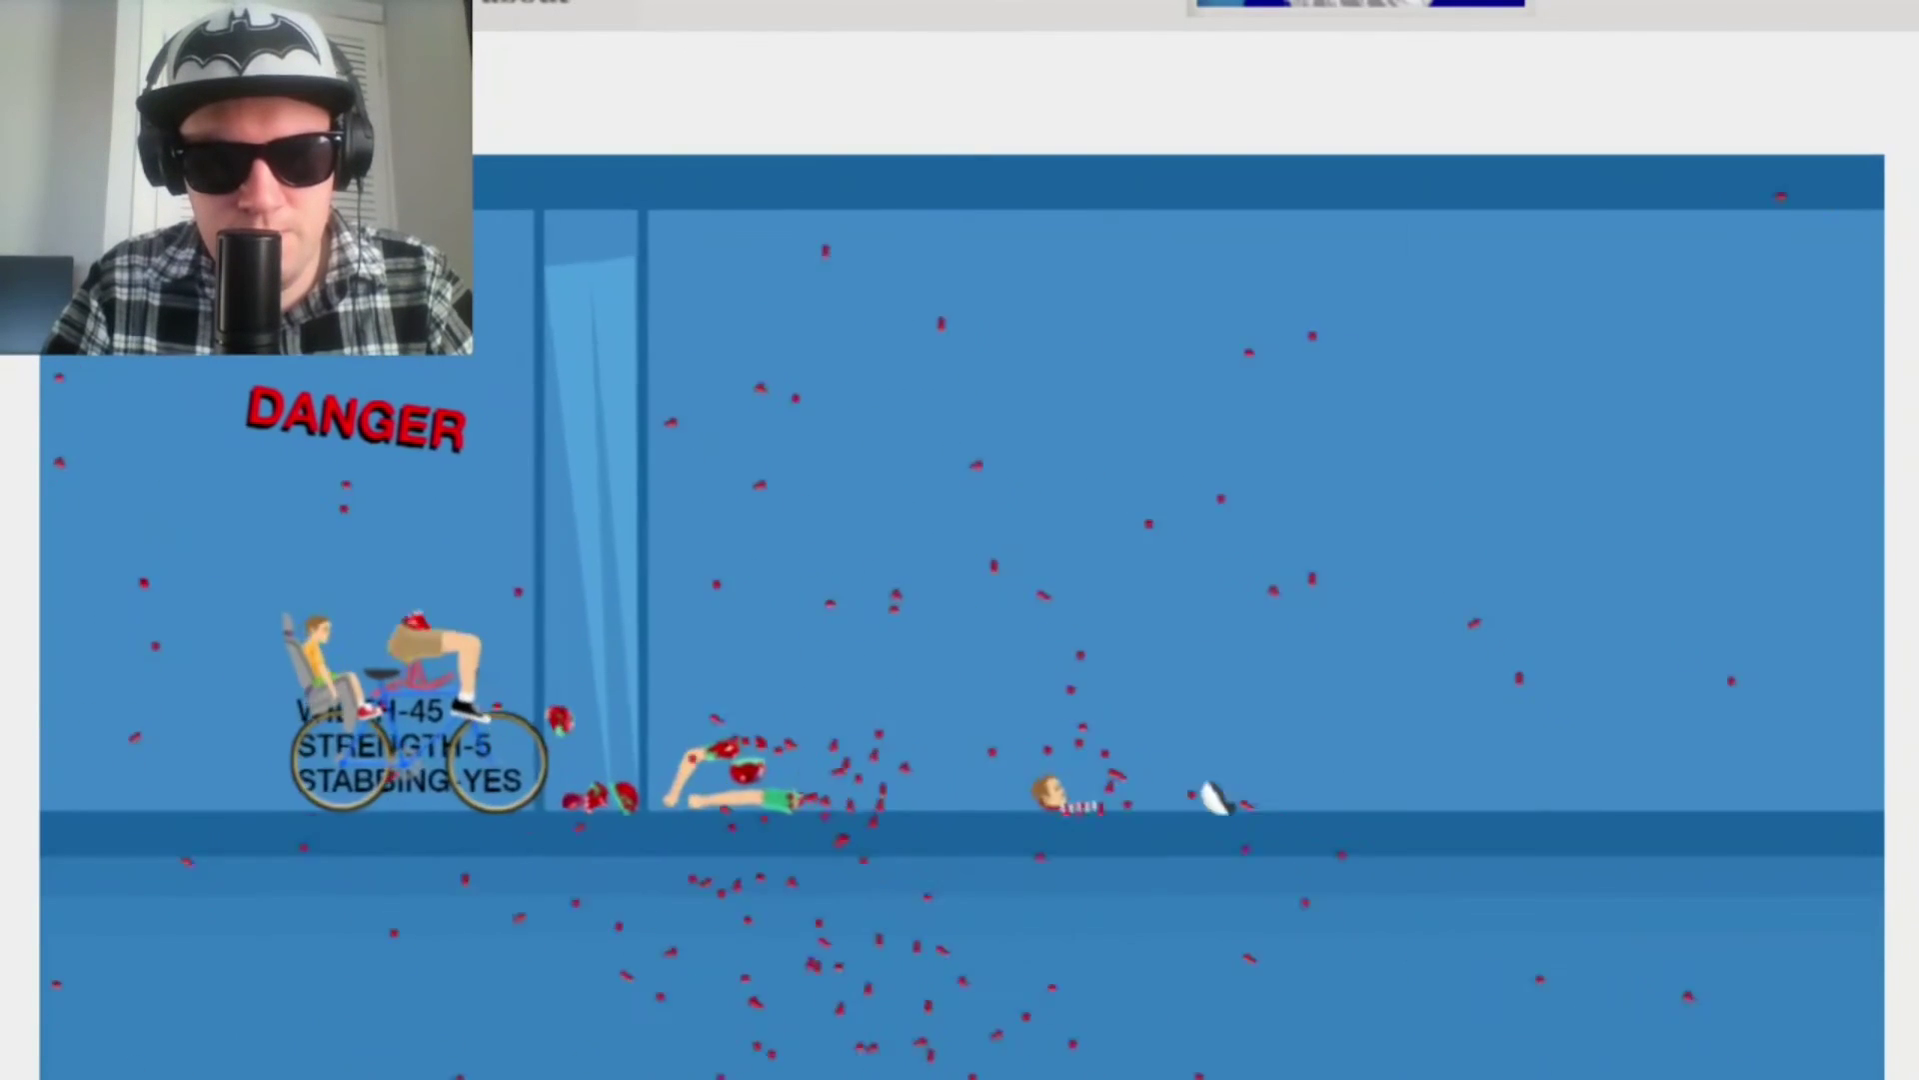